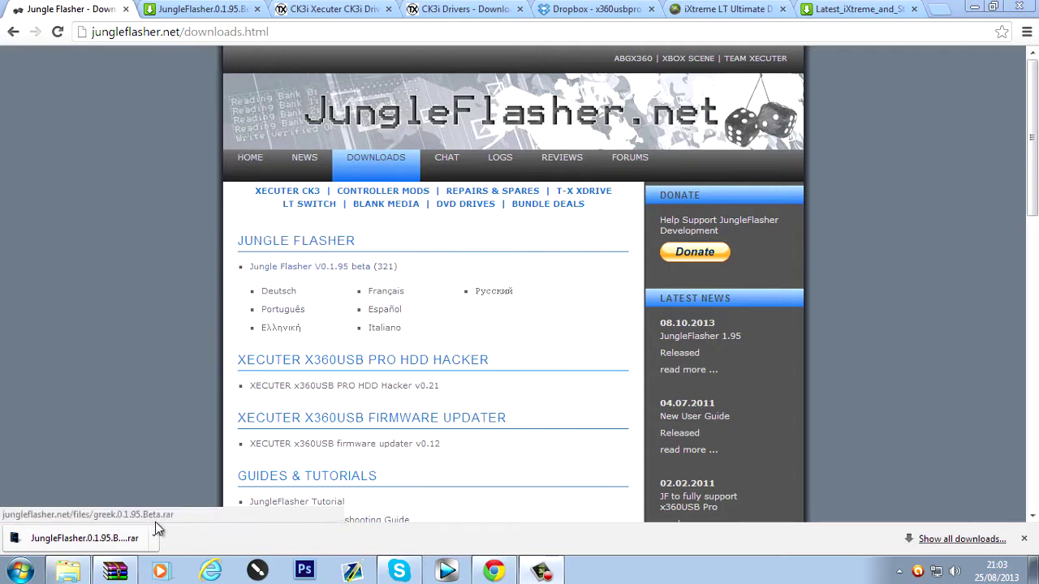
- Open JungleFlasher.0.1.95.Beta(321).rar from Chrome's download bar in WinRAR
{"action": "left_click", "coordinate": [81, 538]}
- Dismiss the WinRAR reminder and extract the JungleFlasher folder onto the desktop
{"action": "left_click", "coordinate": [974, 7]}
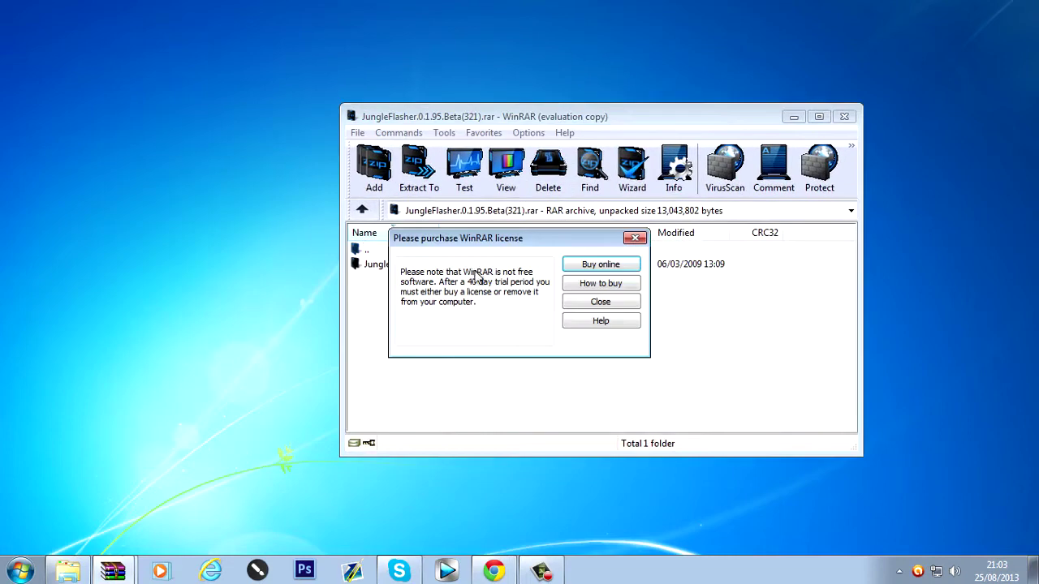
{"action": "left_click", "coordinate": [634, 238]}
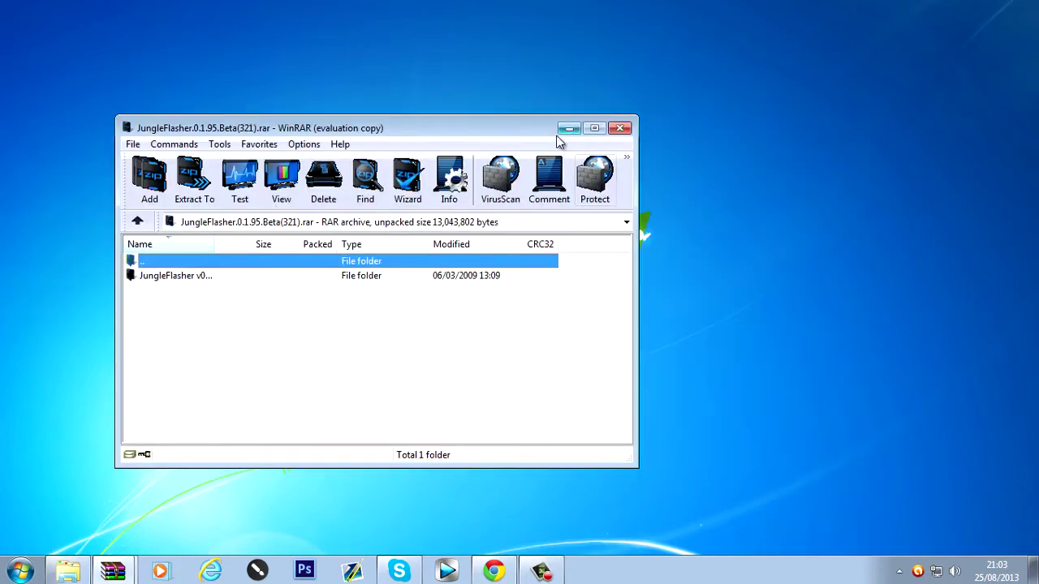
{"action": "left_click", "coordinate": [422, 275]}
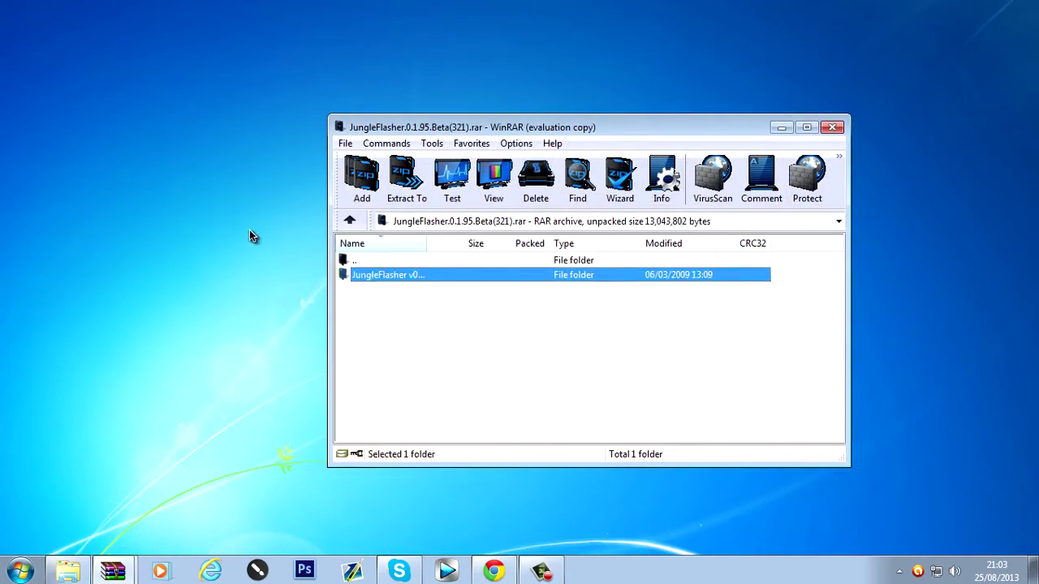
{"action": "left_click", "coordinate": [831, 128]}
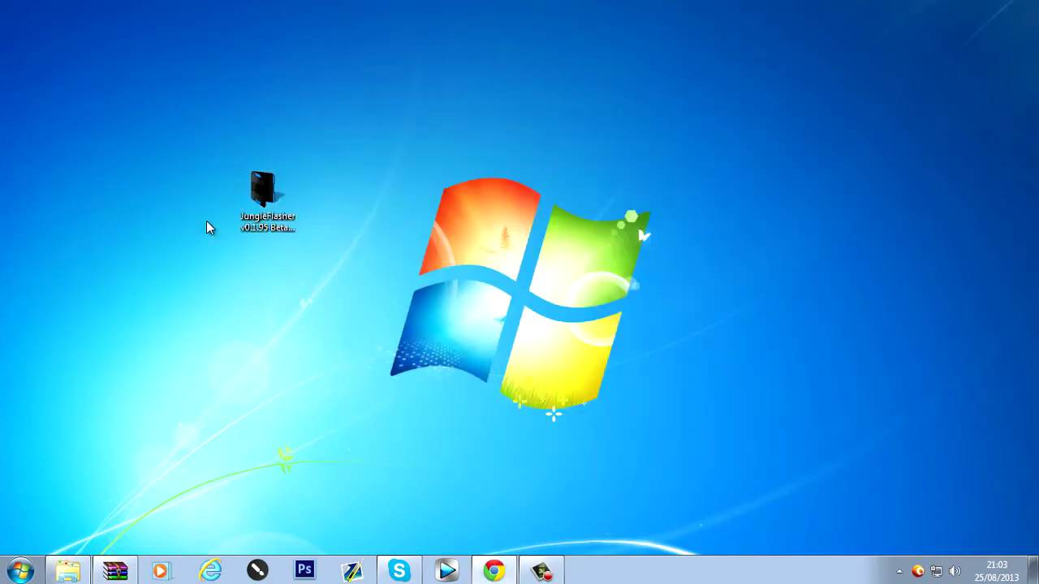
- Browse the extracted folder's firmware, Documentation, libusb and text files, then return to Chrome
{"action": "double_click", "coordinate": [263, 198]}
{"action": "left_click", "coordinate": [438, 274]}
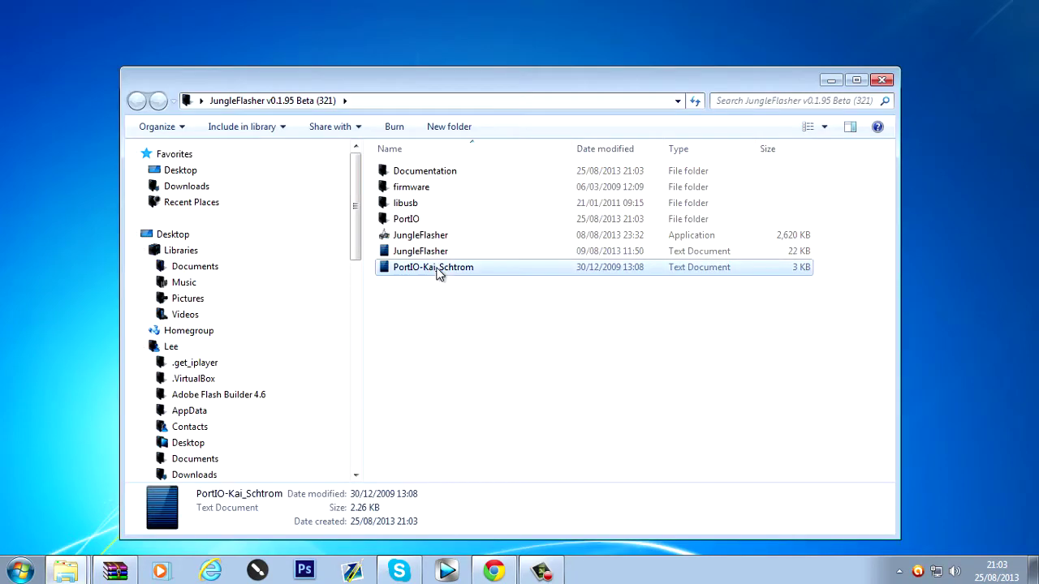
{"action": "left_click", "coordinate": [438, 252]}
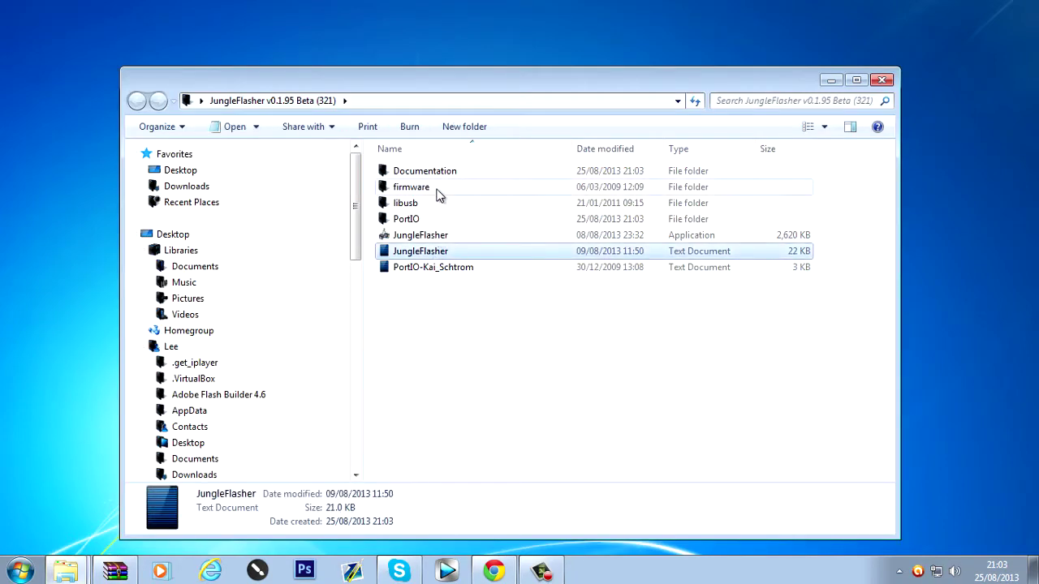
{"action": "double_click", "coordinate": [431, 189]}
{"action": "left_click", "coordinate": [137, 101]}
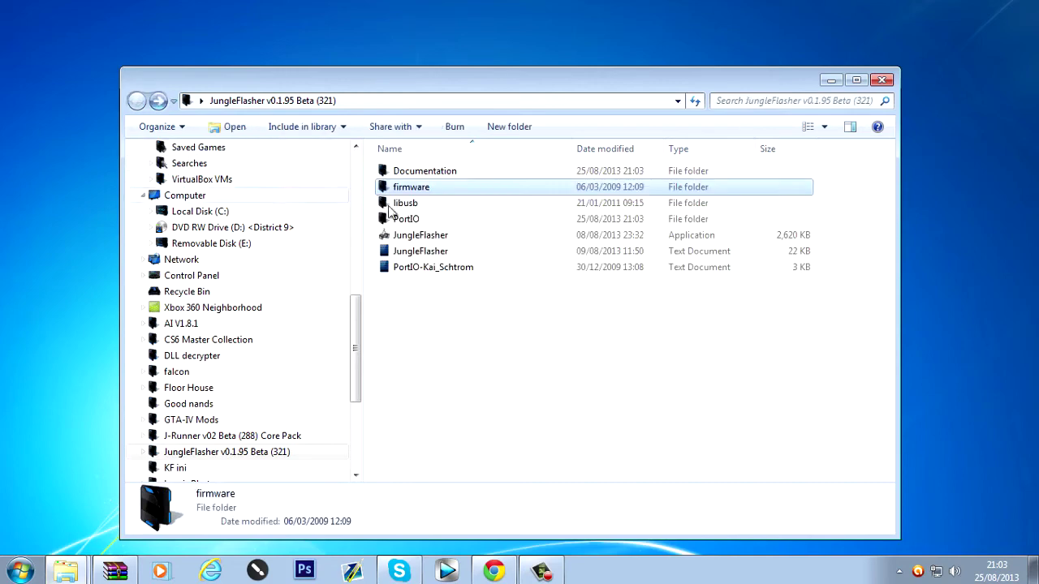
{"action": "left_click", "coordinate": [431, 172]}
{"action": "left_click", "coordinate": [431, 204]}
{"action": "left_click", "coordinate": [460, 350]}
{"action": "left_click_drag", "start_coordinate": [768, 77], "coordinate": [818, 63]}
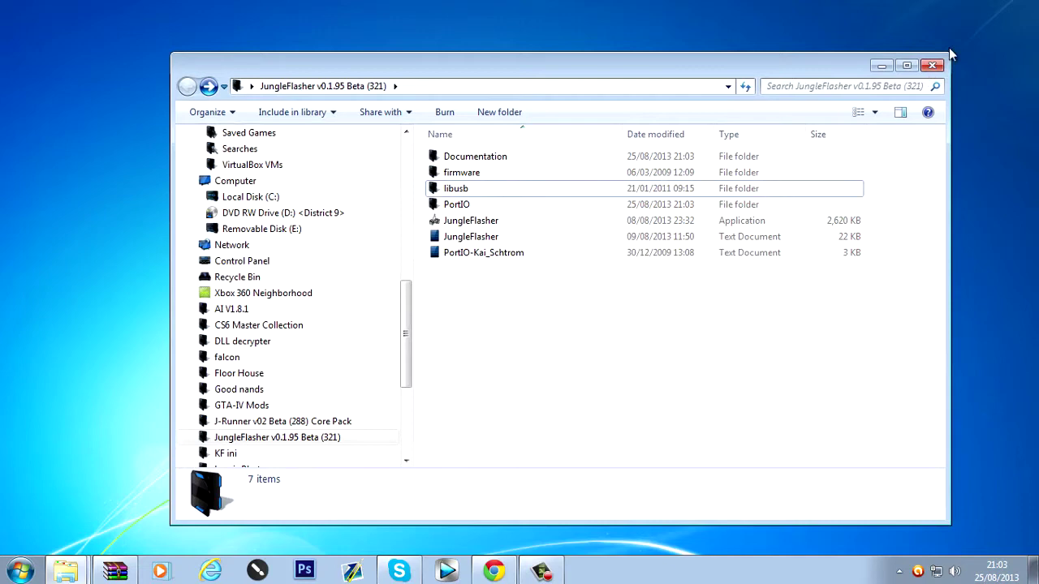
{"action": "left_click", "coordinate": [890, 66]}
{"action": "left_click", "coordinate": [493, 570]}
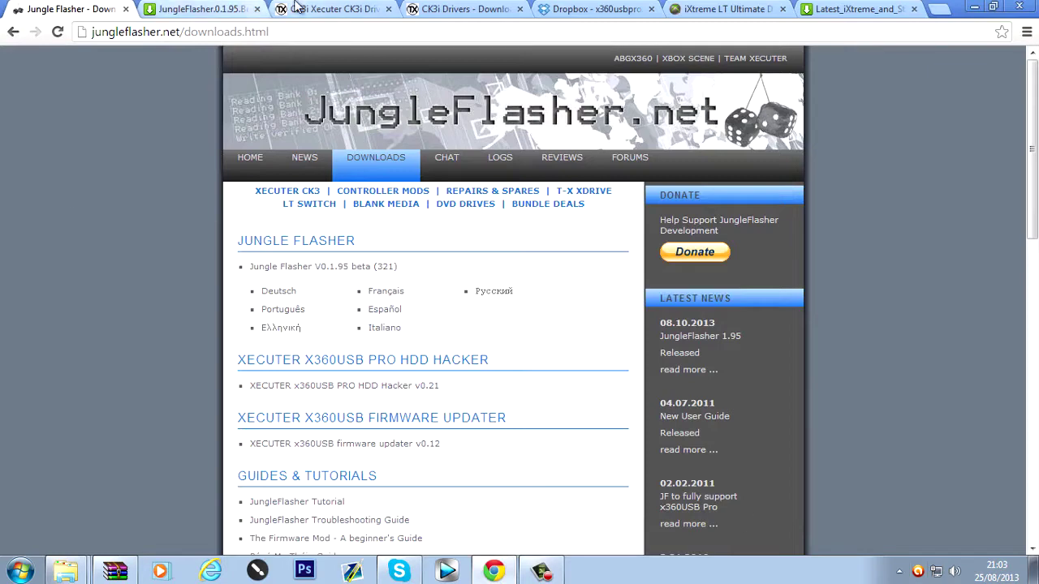
- Review the CK3i Xecuter thread, CK3i Drivers page and x360usbpro2_drivers.zip download, then minimise Chrome
{"action": "left_click", "coordinate": [328, 9]}
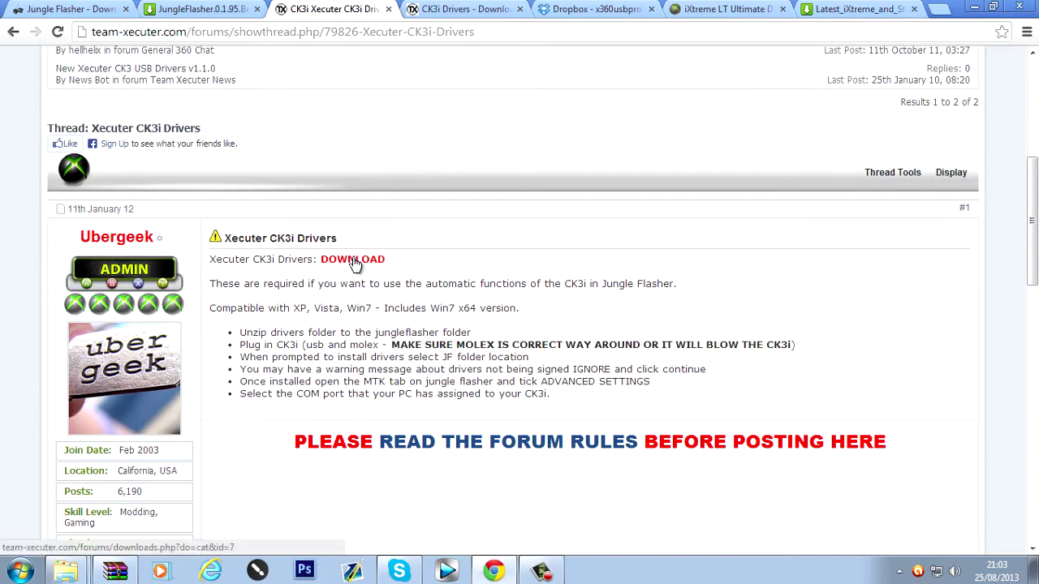
{"action": "left_click", "coordinate": [462, 8]}
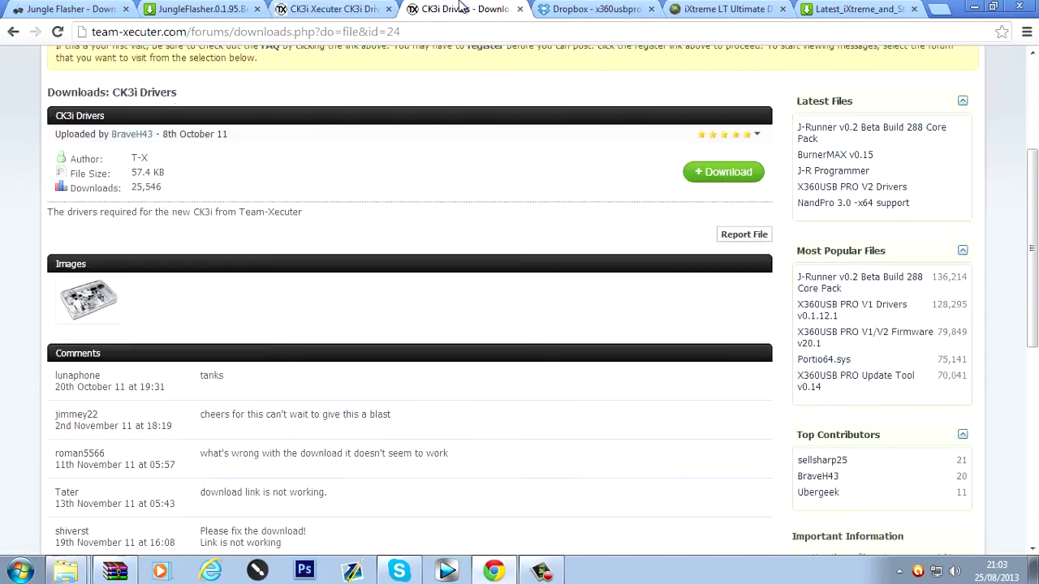
{"action": "left_click", "coordinate": [605, 10]}
{"action": "left_click", "coordinate": [974, 6]}
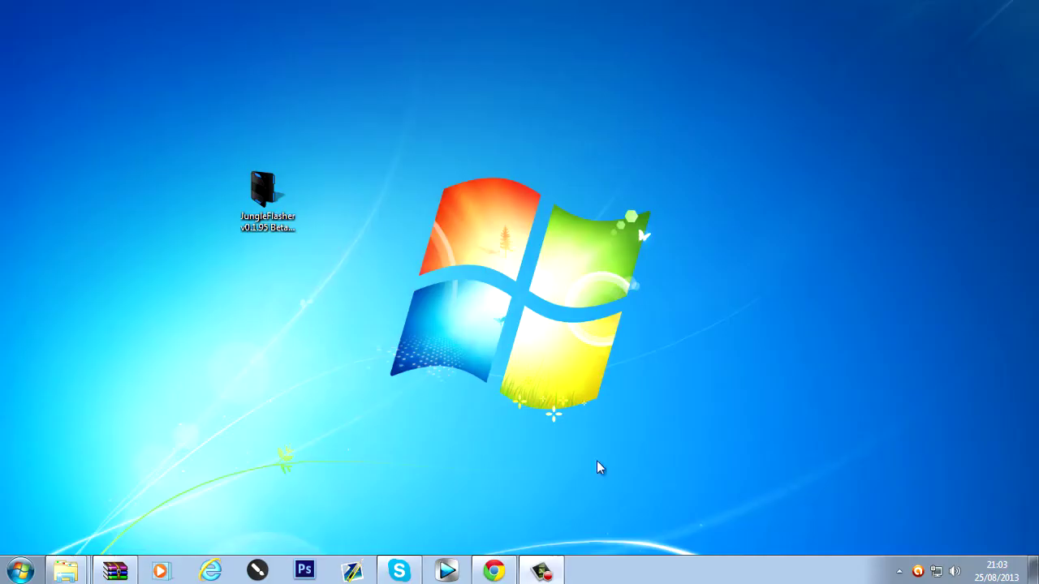
- Extract the x360usbpro2_drivers folder from the zip to the desktop and check its 14 files
{"action": "left_click", "coordinate": [116, 568]}
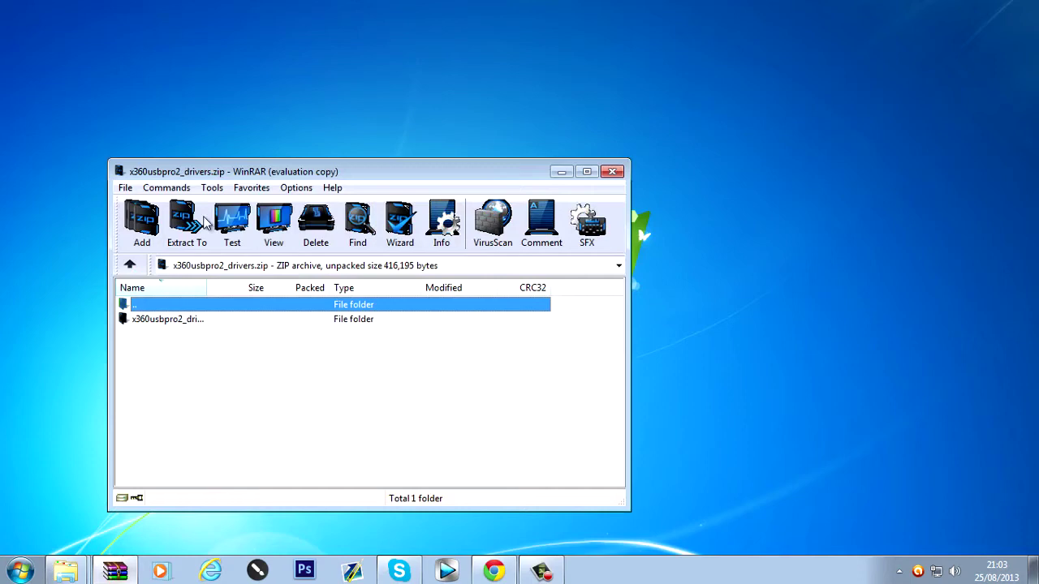
{"action": "left_click_drag", "start_coordinate": [224, 179], "coordinate": [617, 167]}
{"action": "left_click", "coordinate": [534, 310]}
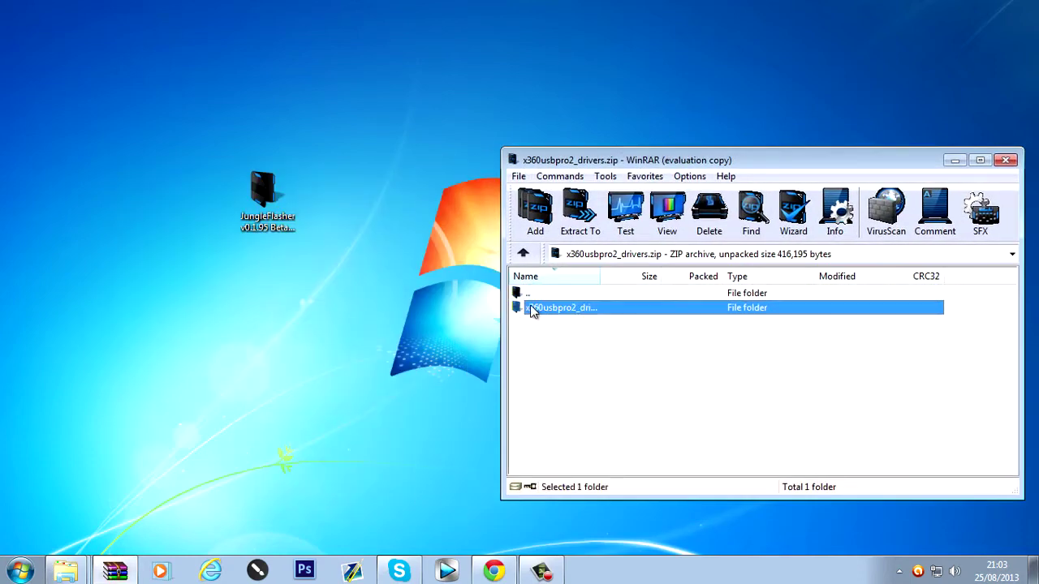
{"action": "left_click_drag", "start_coordinate": [292, 299], "coordinate": [397, 131]}
{"action": "left_click", "coordinate": [1005, 160]}
{"action": "double_click", "coordinate": [396, 130]}
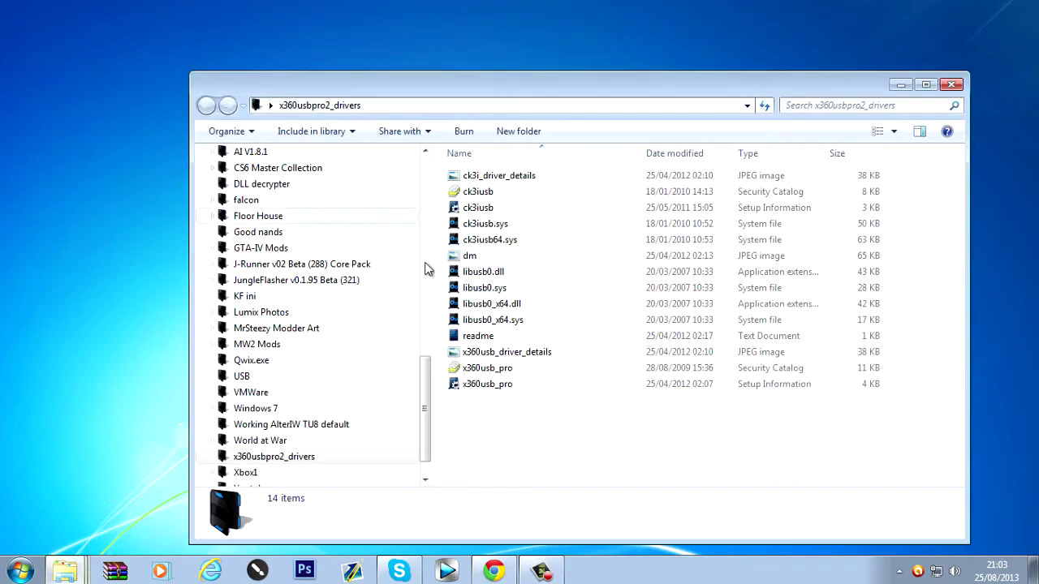
{"action": "key", "text": "ctrl+a"}
{"action": "left_click", "coordinate": [951, 84]}
- Open Computer Management via Computer > Manage and maximise it on Device Manager
{"action": "left_click", "coordinate": [22, 572]}
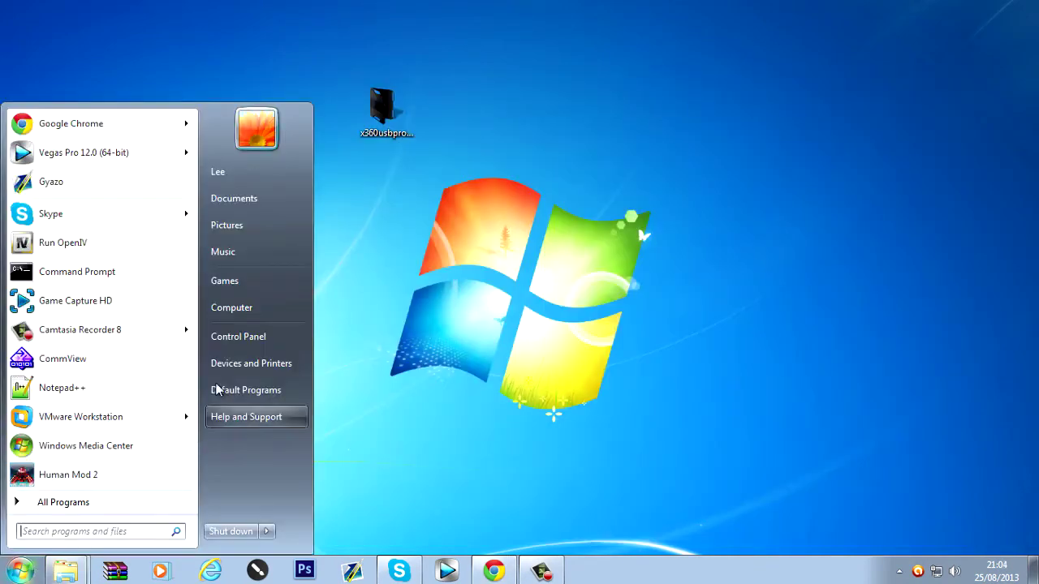
{"action": "right_click", "coordinate": [227, 308]}
{"action": "left_click", "coordinate": [571, 313]}
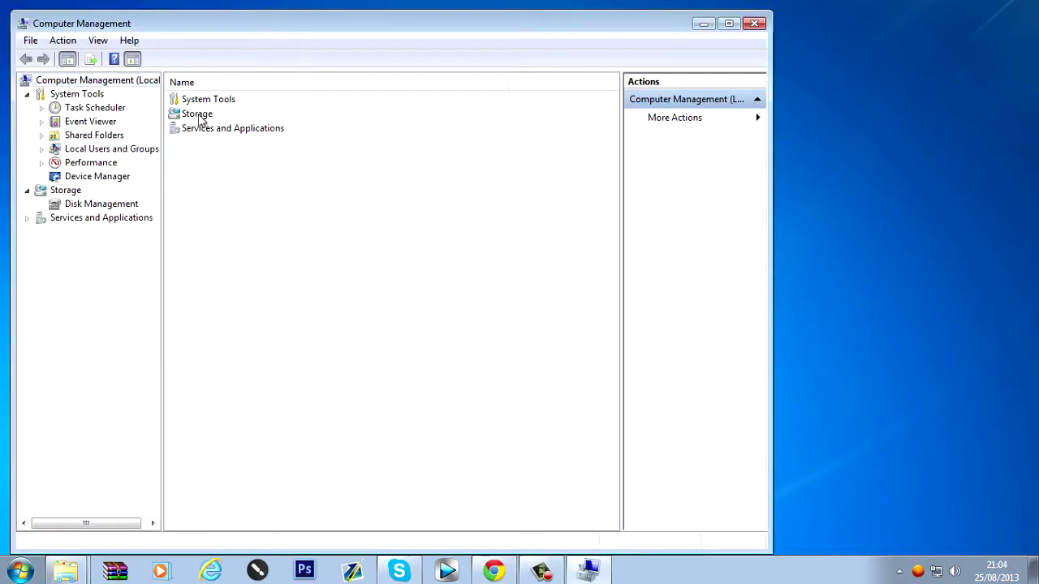
{"action": "double_click", "coordinate": [205, 99]}
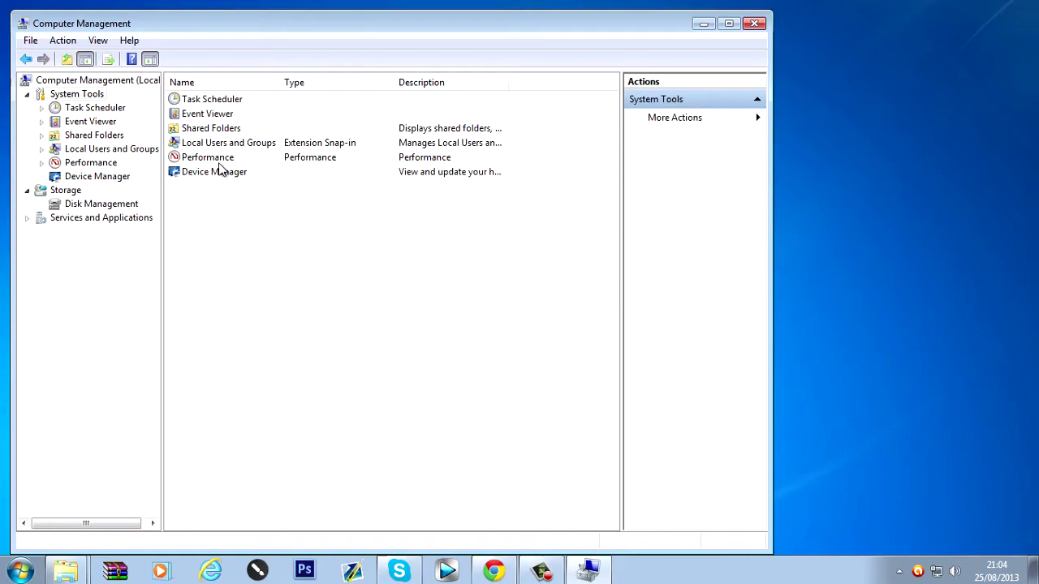
{"action": "double_click", "coordinate": [217, 172]}
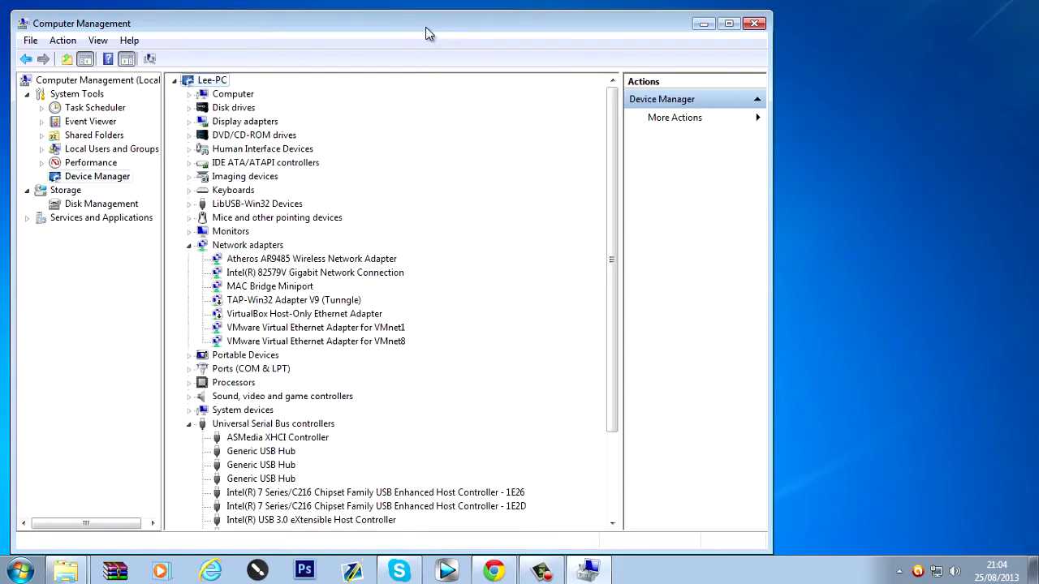
{"action": "left_click_drag", "start_coordinate": [427, 32], "coordinate": [548, 23]}
{"action": "left_click", "coordinate": [848, 15]}
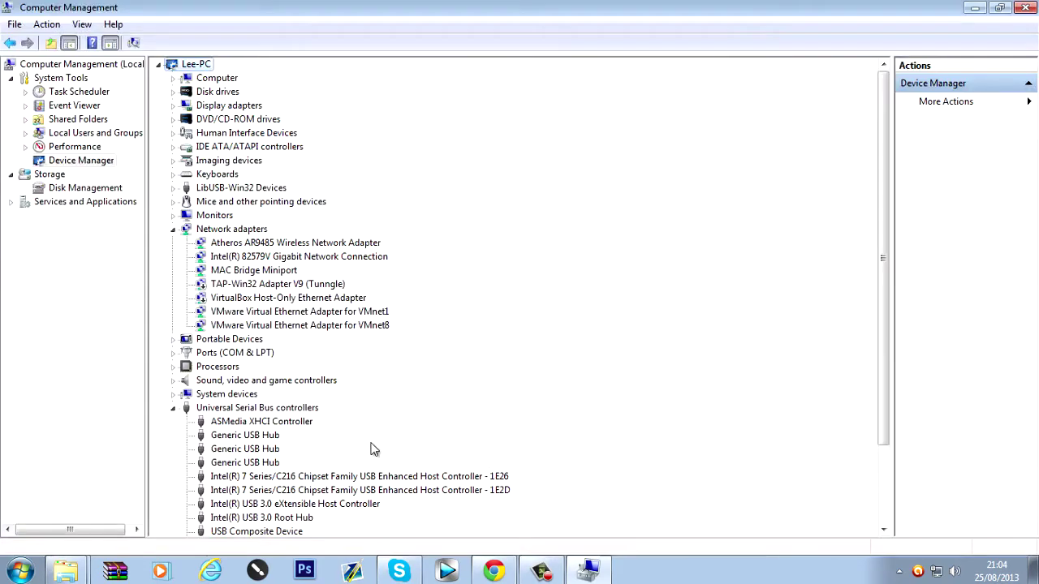
- Expand LibUSB-Win32 Devices and bring up driver actions for X360USB PRO 2 64
{"action": "left_click_drag", "start_coordinate": [883, 331], "coordinate": [887, 432]}
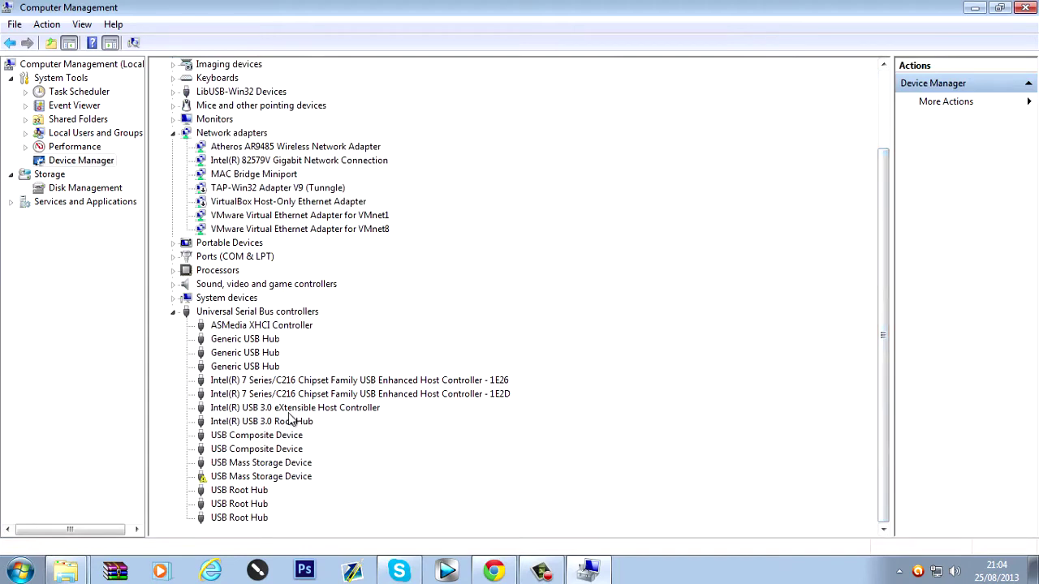
{"action": "scroll", "coordinate": [268, 357], "scroll_direction": "up", "scroll_amount": 3}
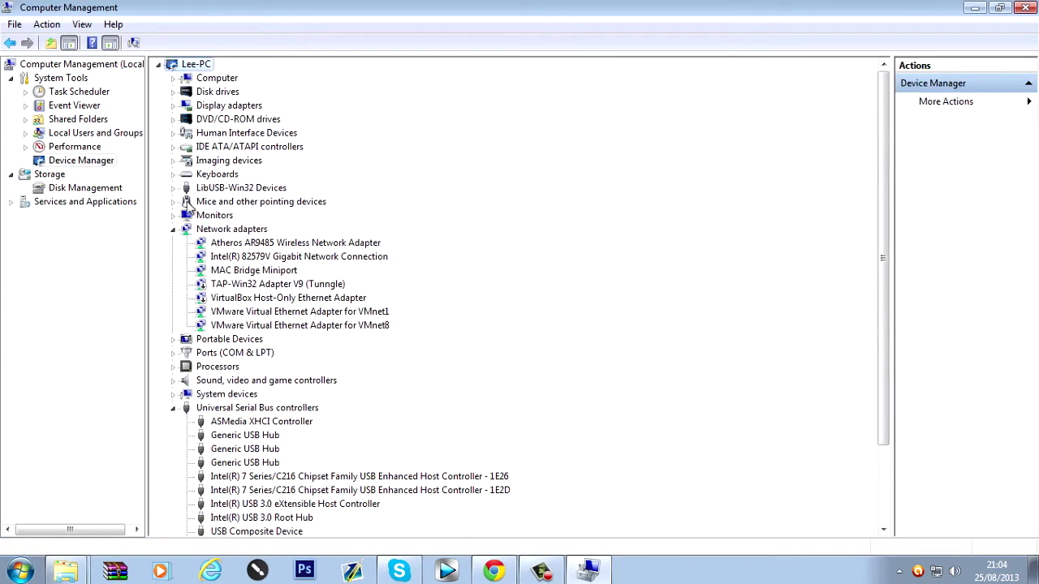
{"action": "left_click", "coordinate": [174, 187]}
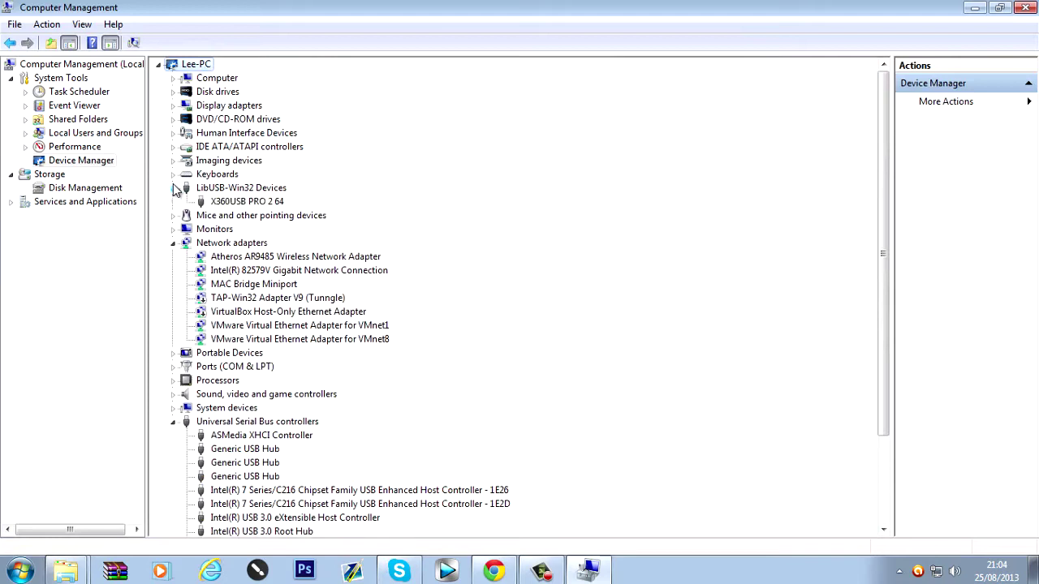
{"action": "left_click", "coordinate": [243, 202]}
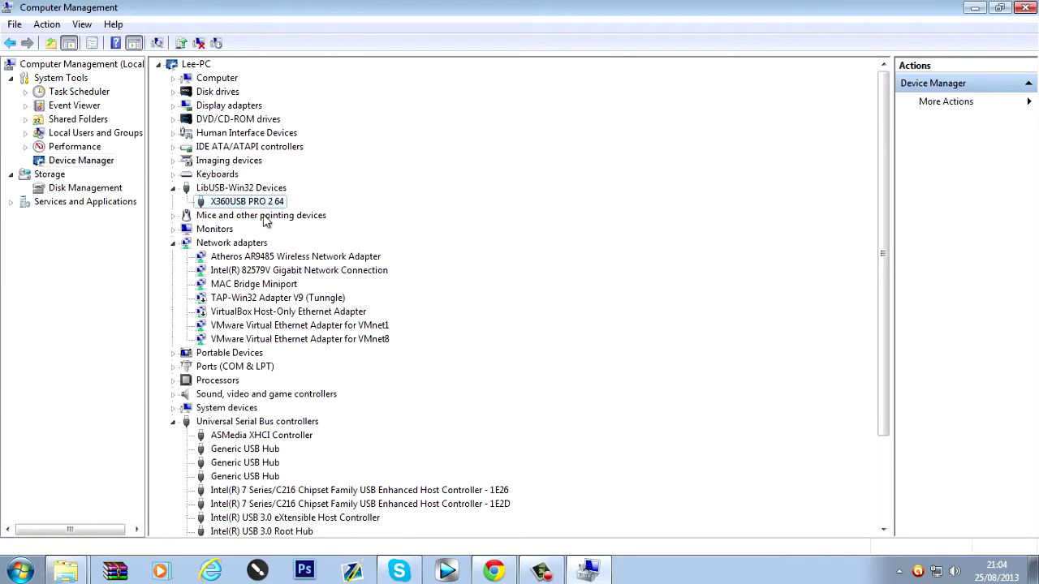
{"action": "right_click", "coordinate": [248, 206]}
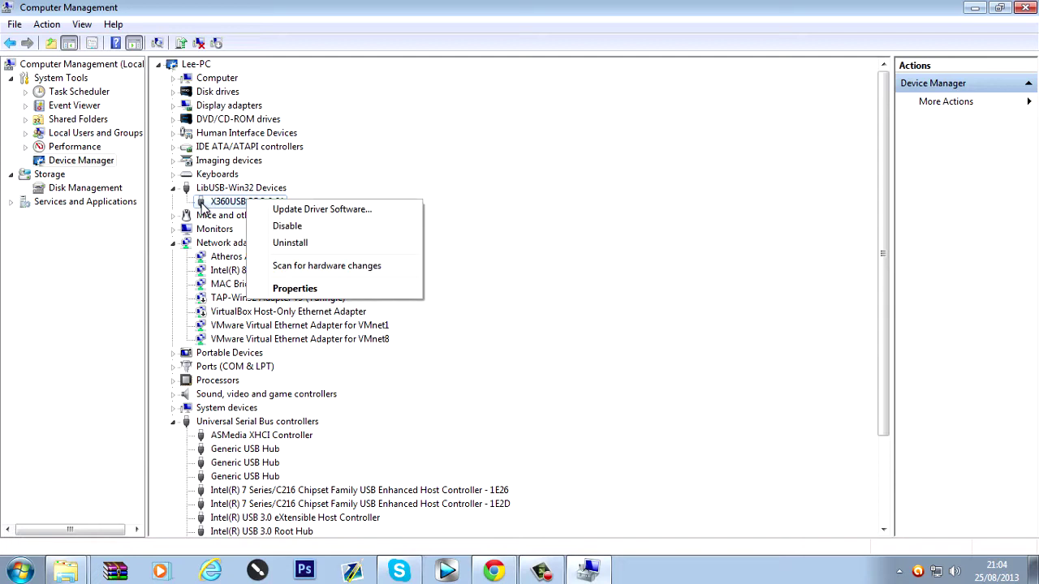
{"action": "left_click", "coordinate": [352, 179]}
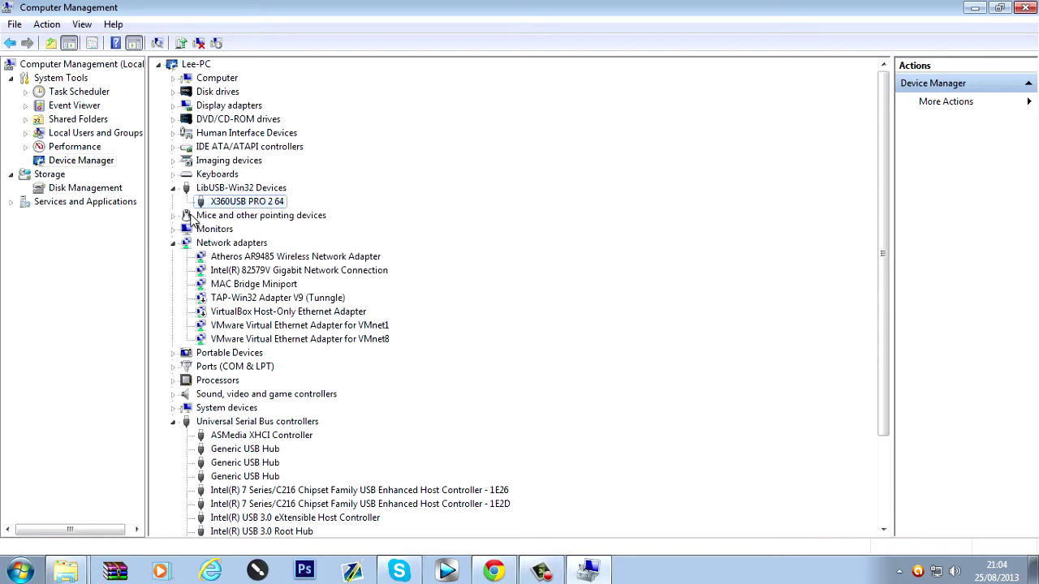
{"action": "right_click", "coordinate": [234, 205]}
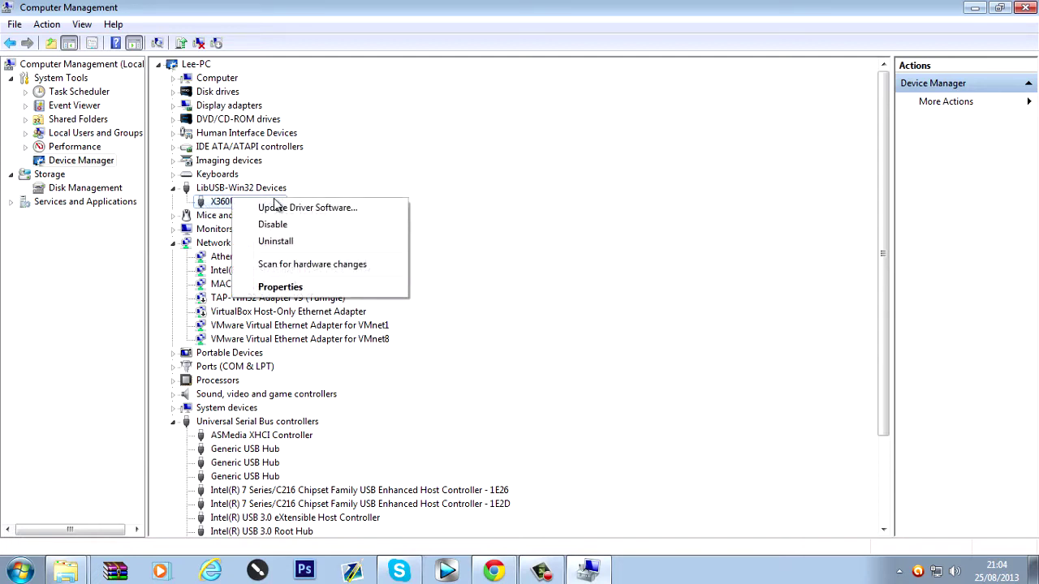
- Point the driver update at Desktop\x360usbpro2_drivers, then close the update wizard
{"action": "left_click", "coordinate": [304, 210]}
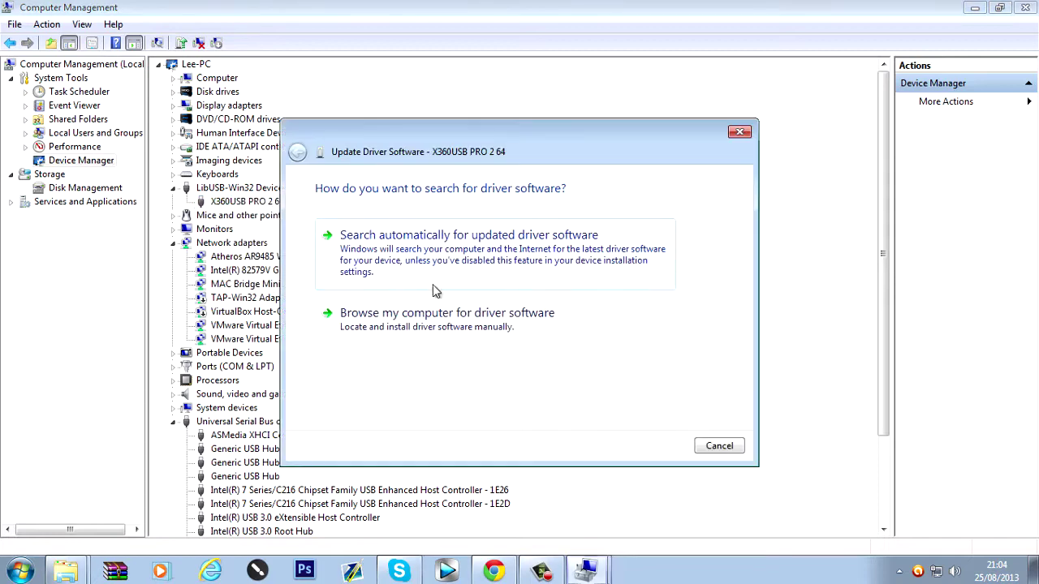
{"action": "left_click", "coordinate": [438, 333]}
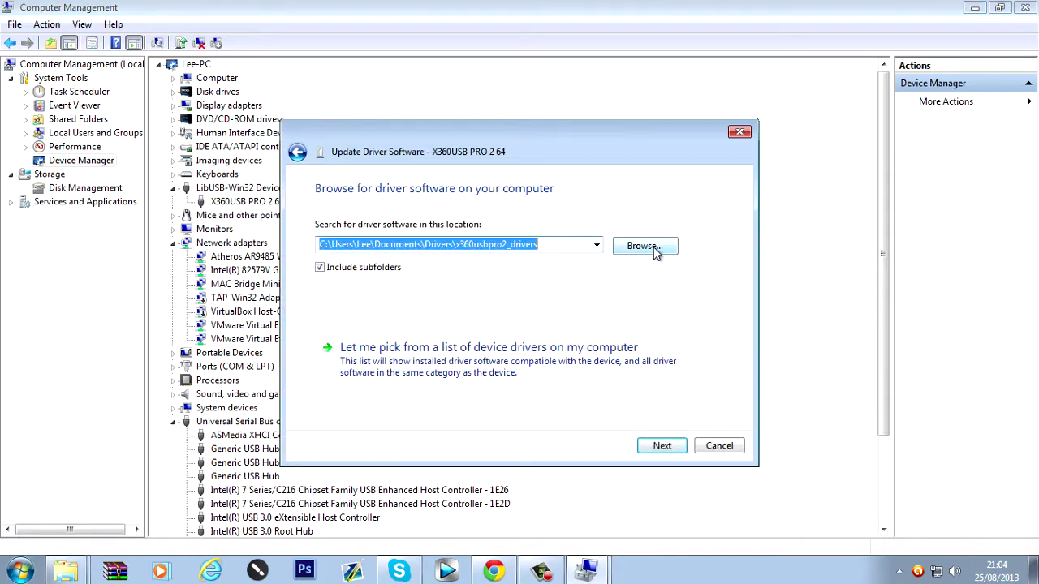
{"action": "left_click", "coordinate": [623, 251]}
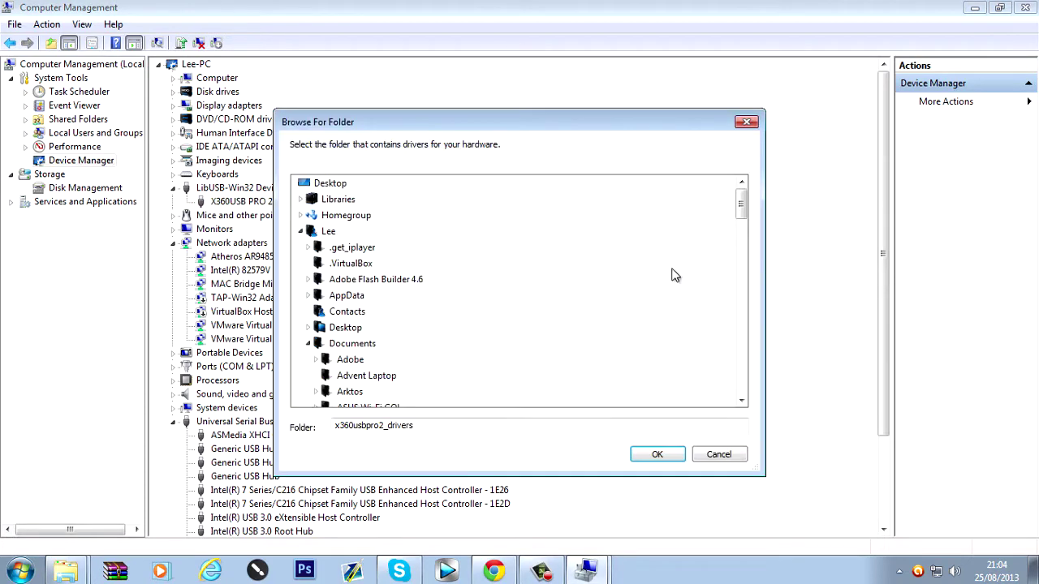
{"action": "left_click_drag", "start_coordinate": [748, 210], "coordinate": [568, 211]}
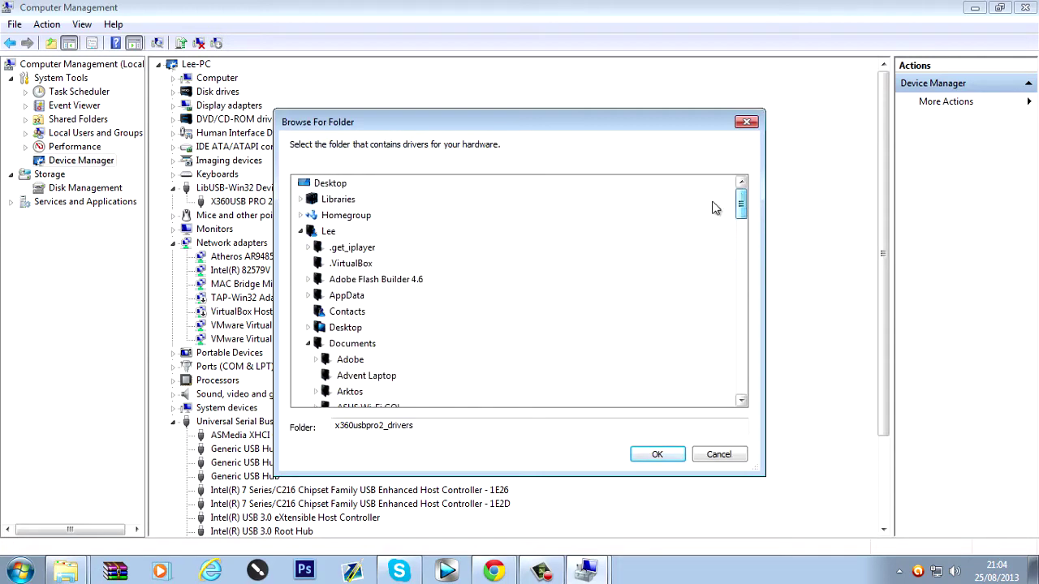
{"action": "left_click", "coordinate": [324, 184]}
{"action": "scroll", "coordinate": [388, 340], "scroll_direction": "down", "scroll_amount": 10}
{"action": "left_click", "coordinate": [388, 378]}
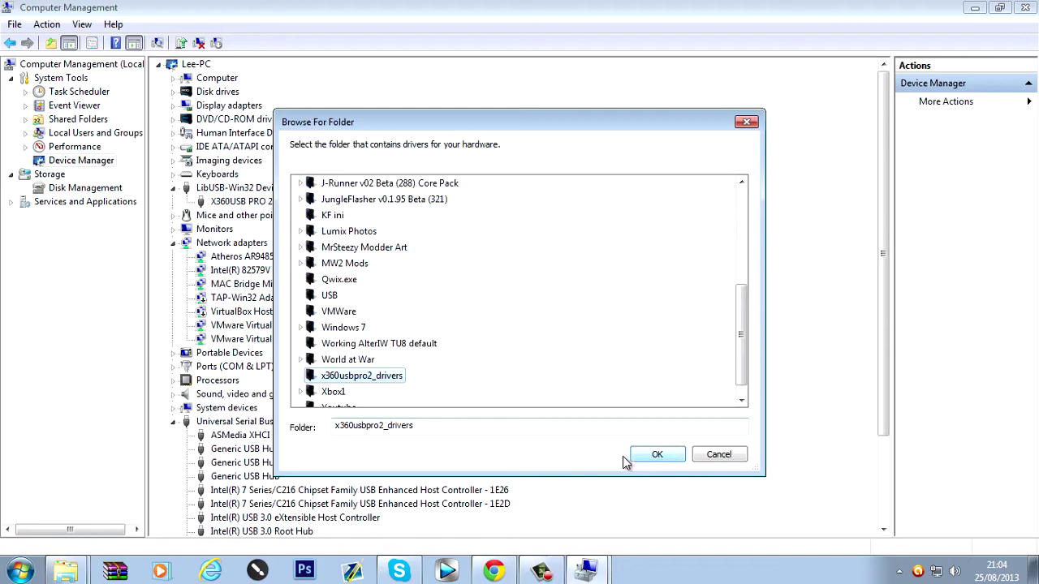
{"action": "left_click", "coordinate": [678, 457]}
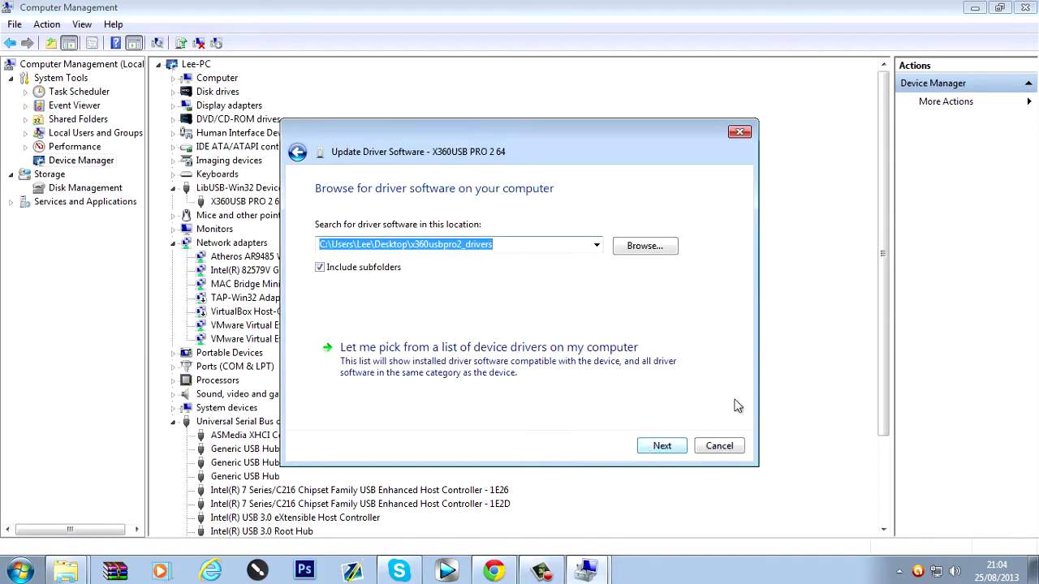
{"action": "left_click", "coordinate": [740, 131]}
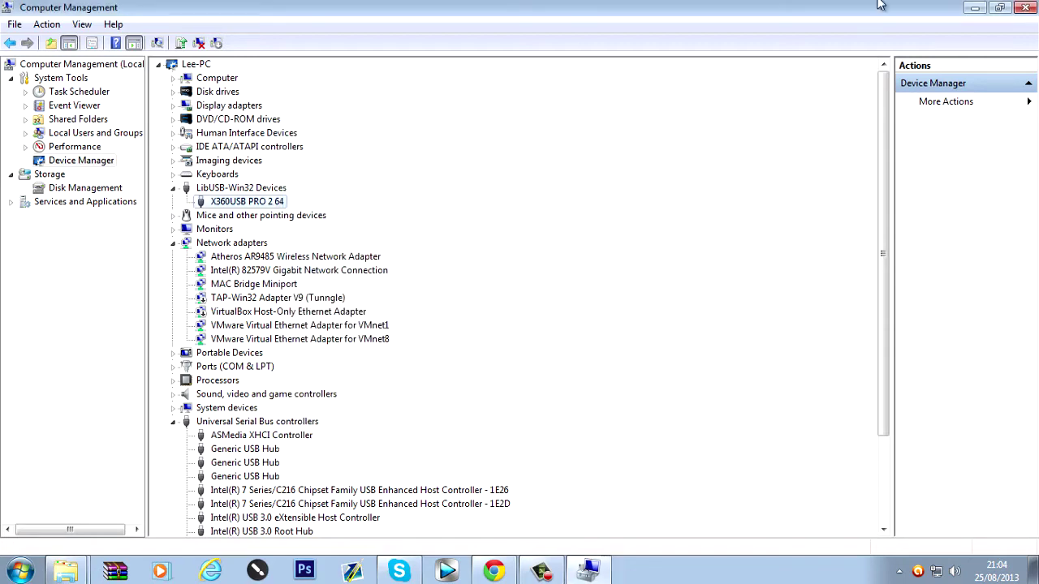
- Close Computer Management, delete the x360usbpro2_drivers desktop folder, and move JungleFlasher top-left
{"action": "left_click", "coordinate": [1026, 8]}
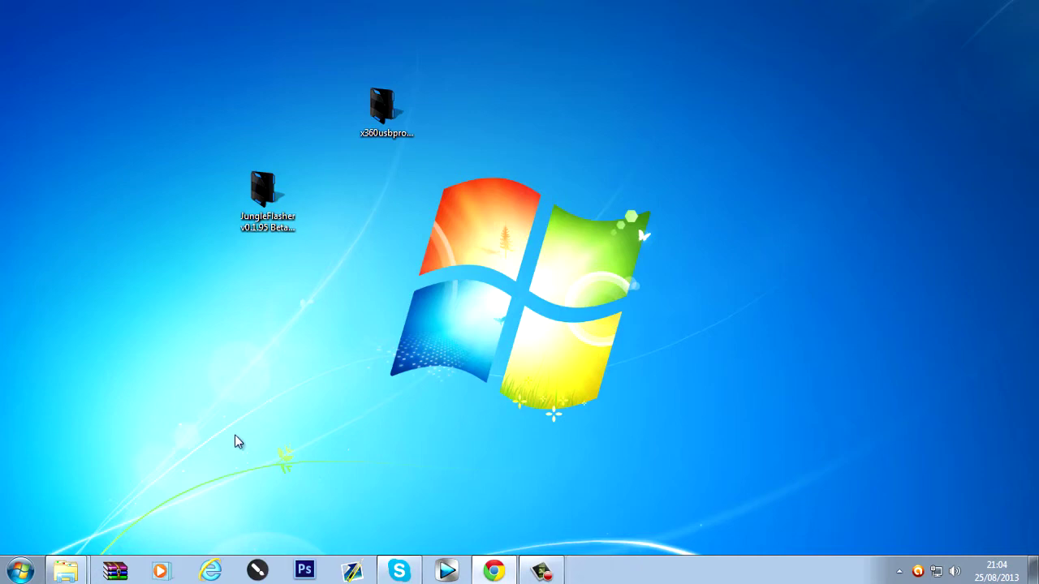
{"action": "left_click", "coordinate": [393, 130]}
{"action": "key", "text": "Delete"}
{"action": "key", "text": "Return"}
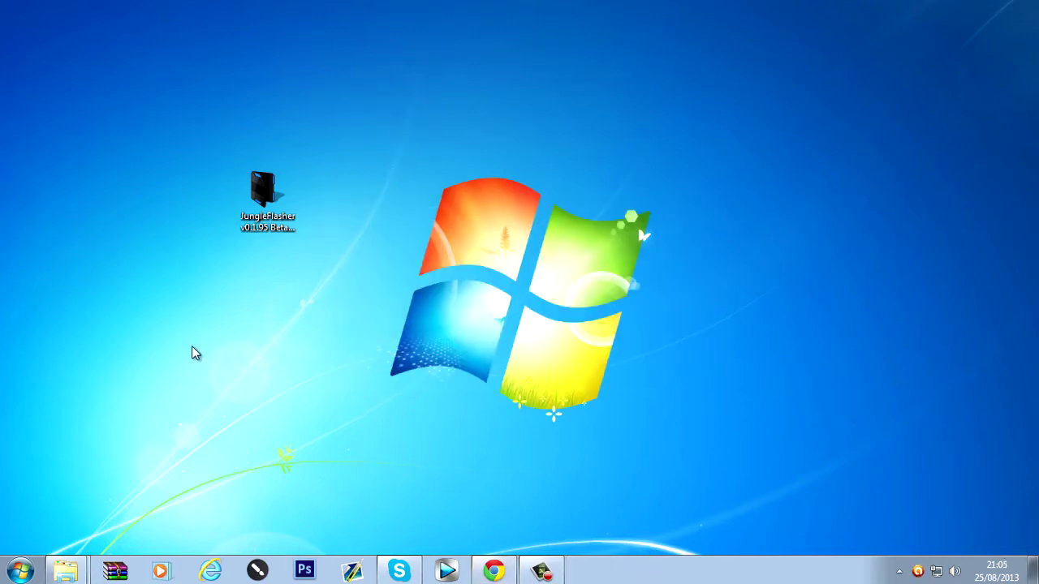
{"action": "left_click_drag", "start_coordinate": [264, 193], "coordinate": [45, 41]}
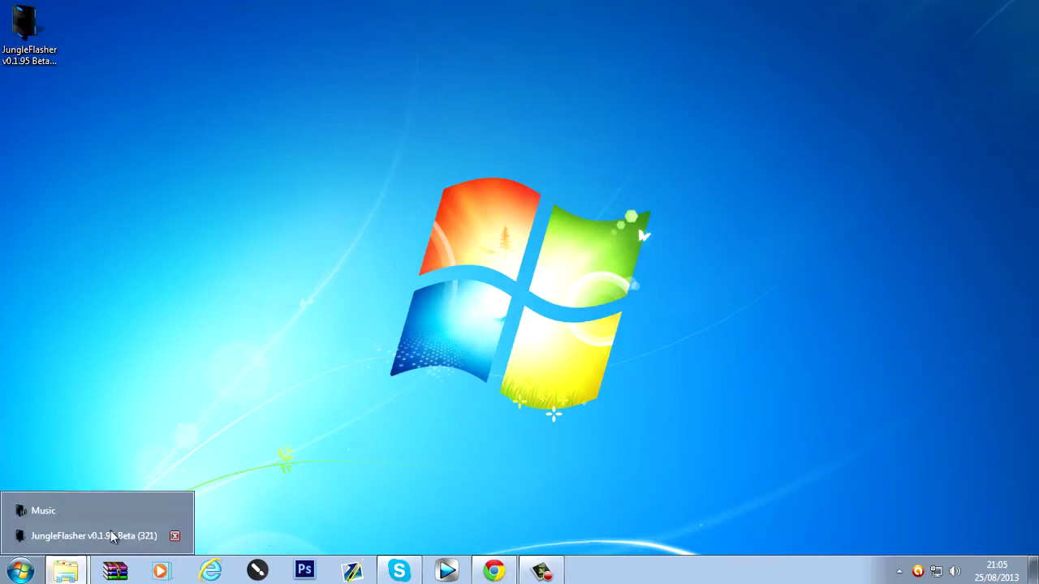
{"action": "left_click", "coordinate": [493, 572]}
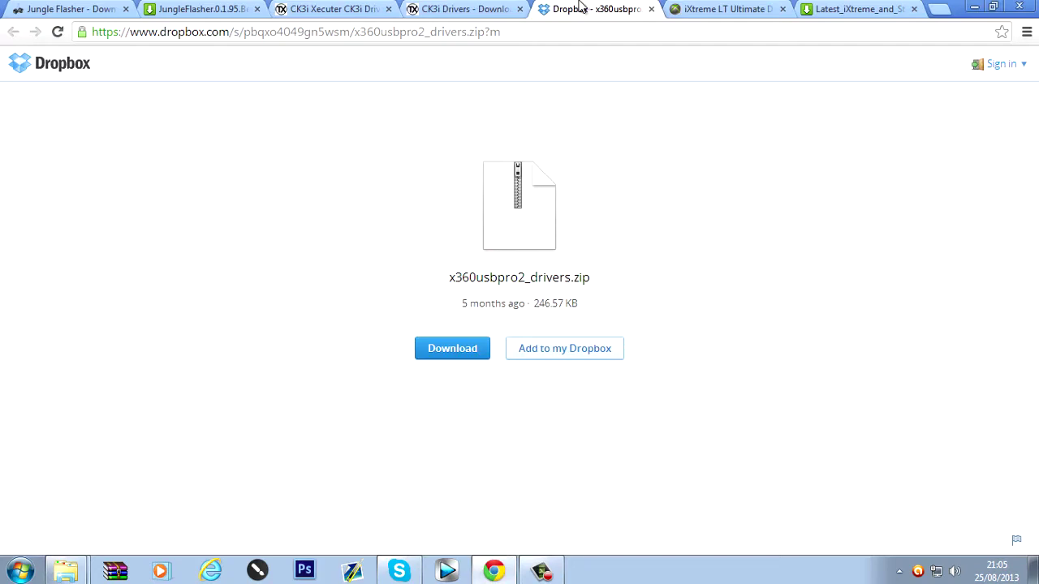
{"action": "left_click", "coordinate": [745, 9]}
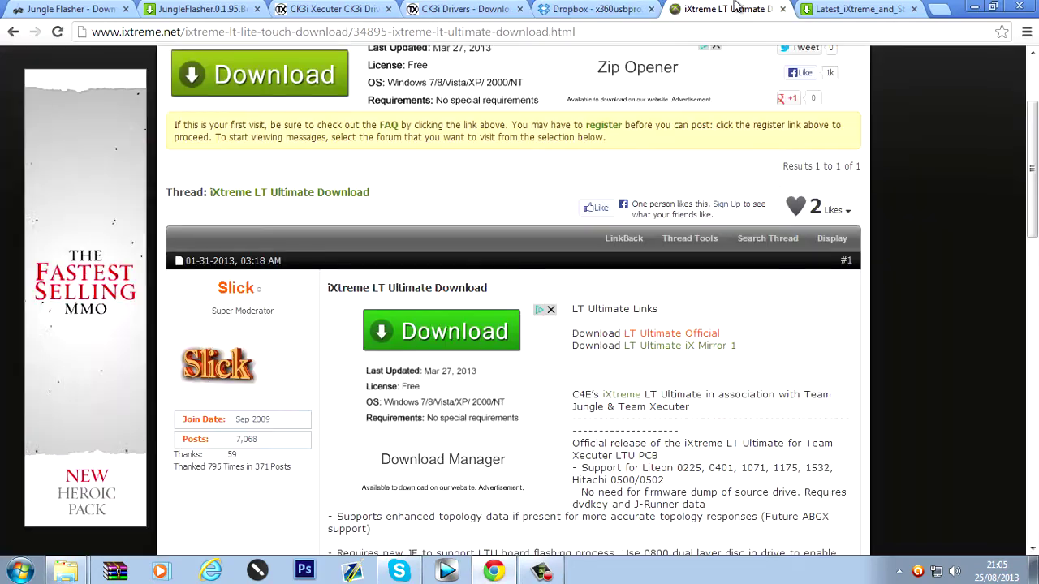
{"action": "left_click", "coordinate": [856, 9]}
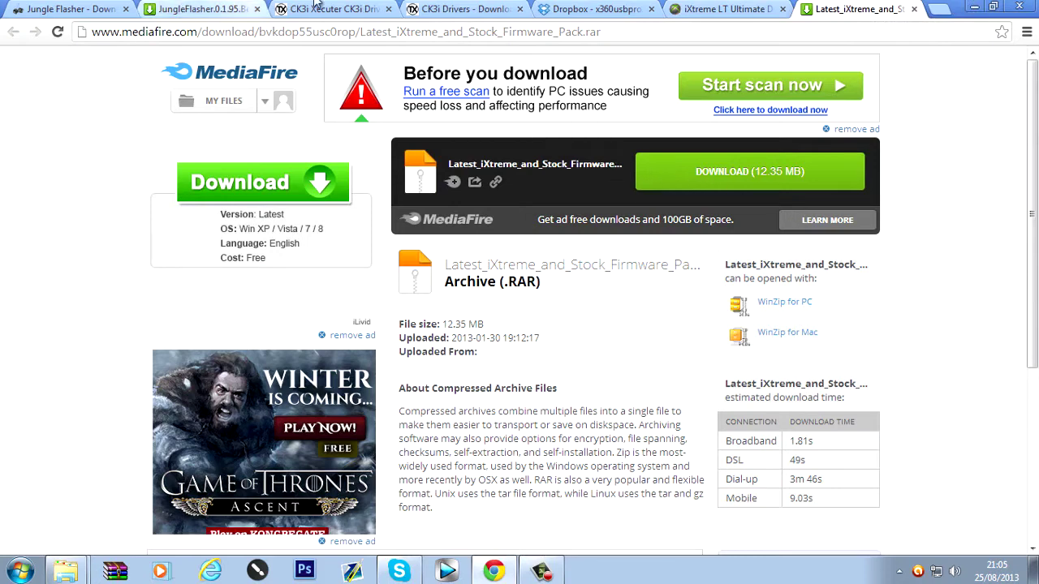
{"action": "left_click", "coordinate": [975, 6]}
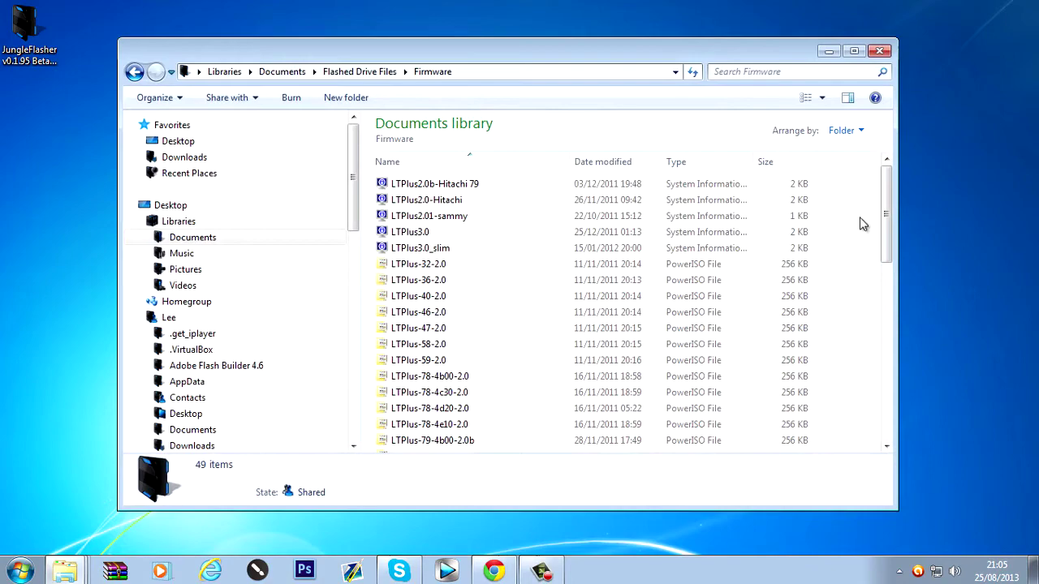
- Scroll the Firmware folder, inspect Stock firmware > BenQ, and return to Flashed Drive Files
{"action": "left_click_drag", "start_coordinate": [885, 212], "coordinate": [886, 381]}
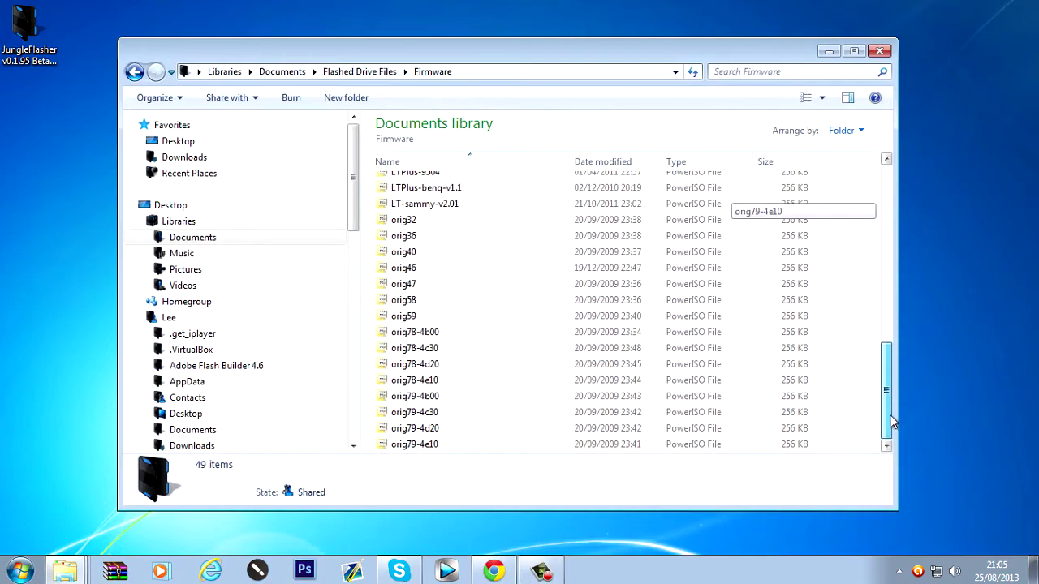
{"action": "left_click_drag", "start_coordinate": [539, 39], "coordinate": [588, 52]}
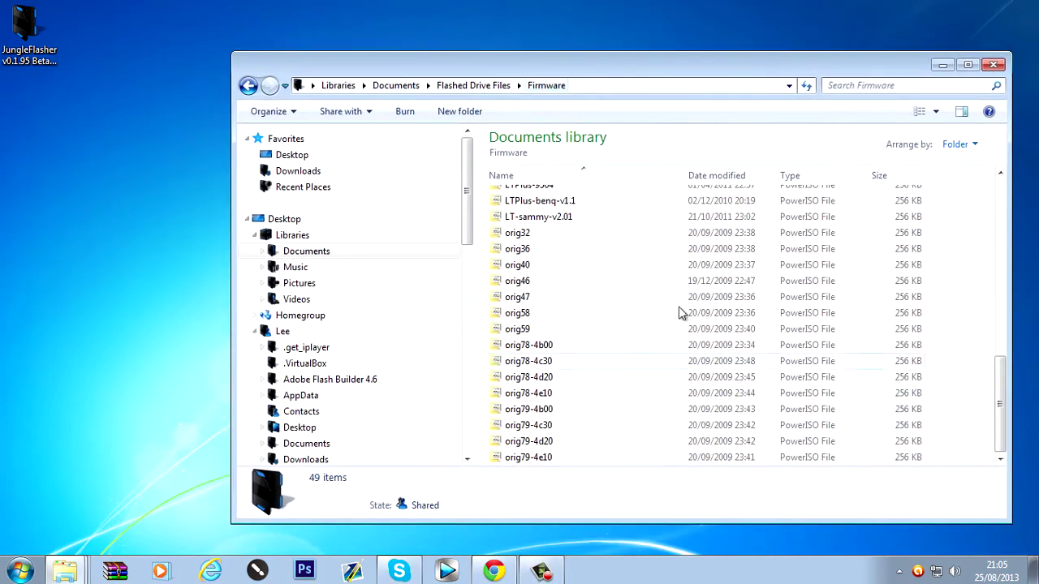
{"action": "left_click_drag", "start_coordinate": [1001, 398], "coordinate": [981, 204]}
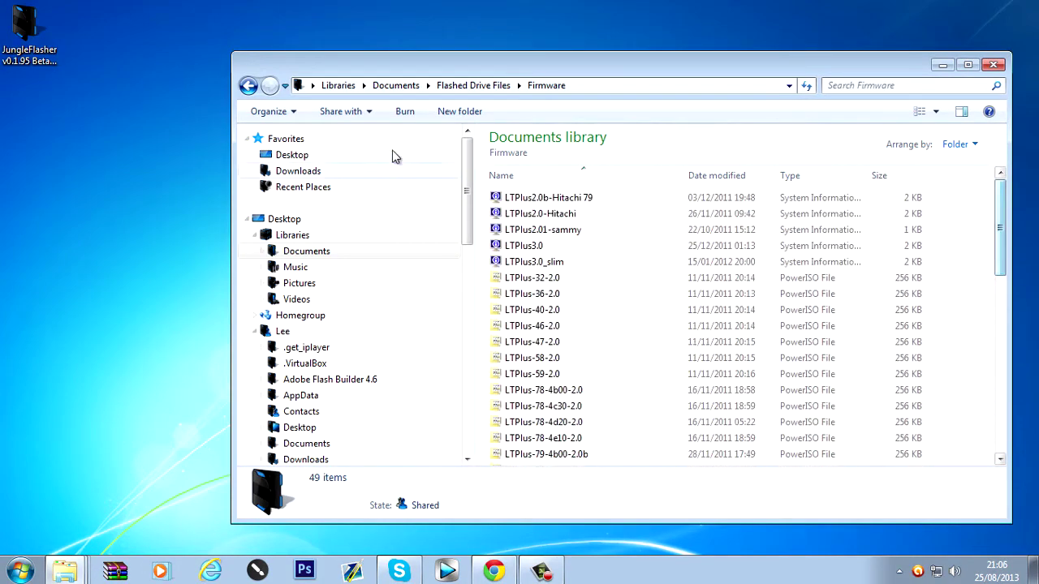
{"action": "left_click", "coordinate": [474, 86]}
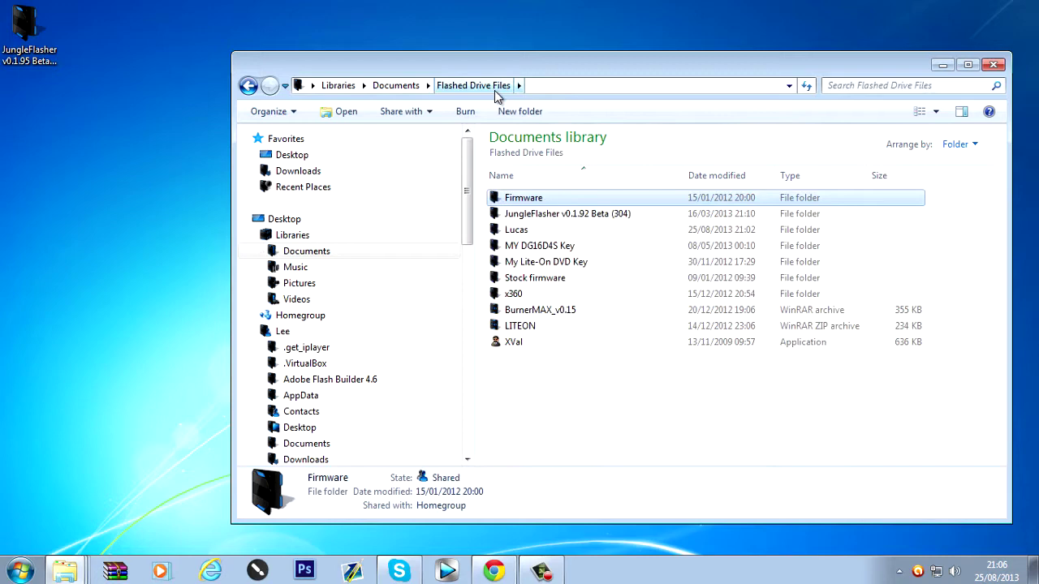
{"action": "double_click", "coordinate": [534, 279]}
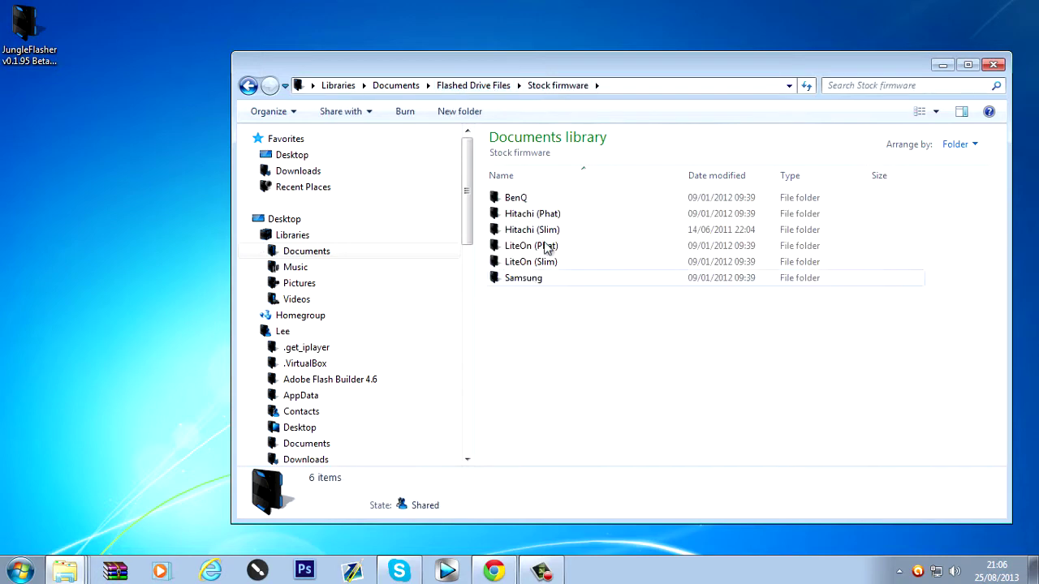
{"action": "double_click", "coordinate": [516, 198]}
{"action": "left_click", "coordinate": [254, 88]}
{"action": "left_click_drag", "start_coordinate": [637, 63], "coordinate": [693, 49]}
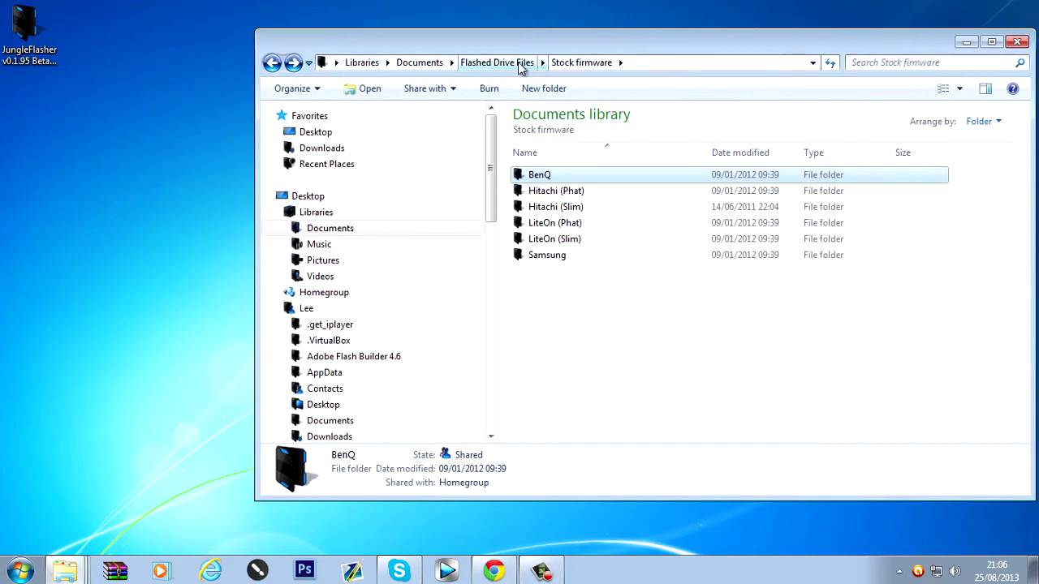
{"action": "left_click", "coordinate": [504, 63]}
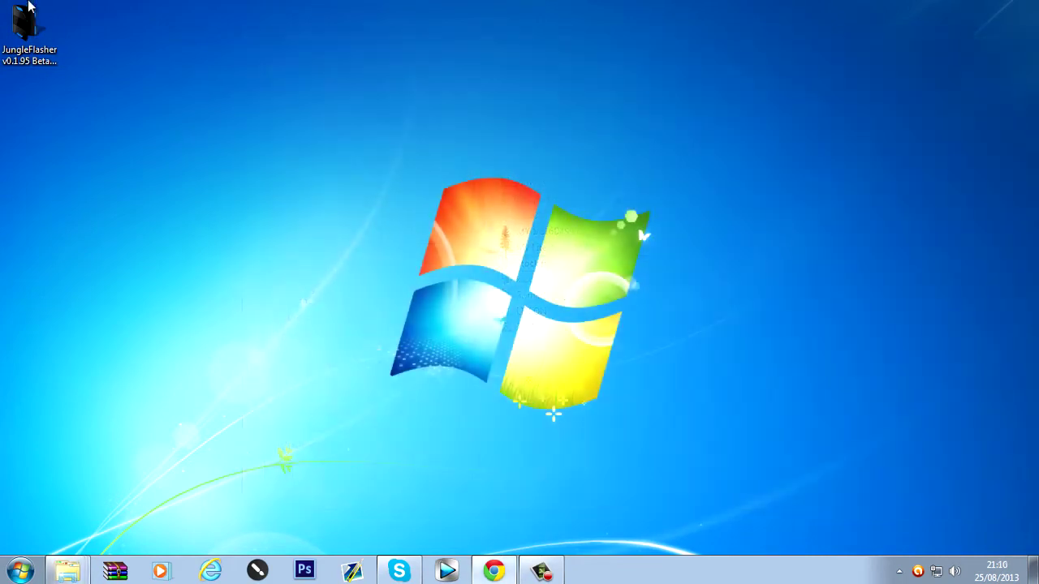
- Open the JungleFlasher v0.1.95 Beta (321) folder, run JungleFlasher.exe and position its window
{"action": "left_click", "coordinate": [15, 48]}
{"action": "double_click", "coordinate": [14, 48]}
{"action": "left_click", "coordinate": [547, 210]}
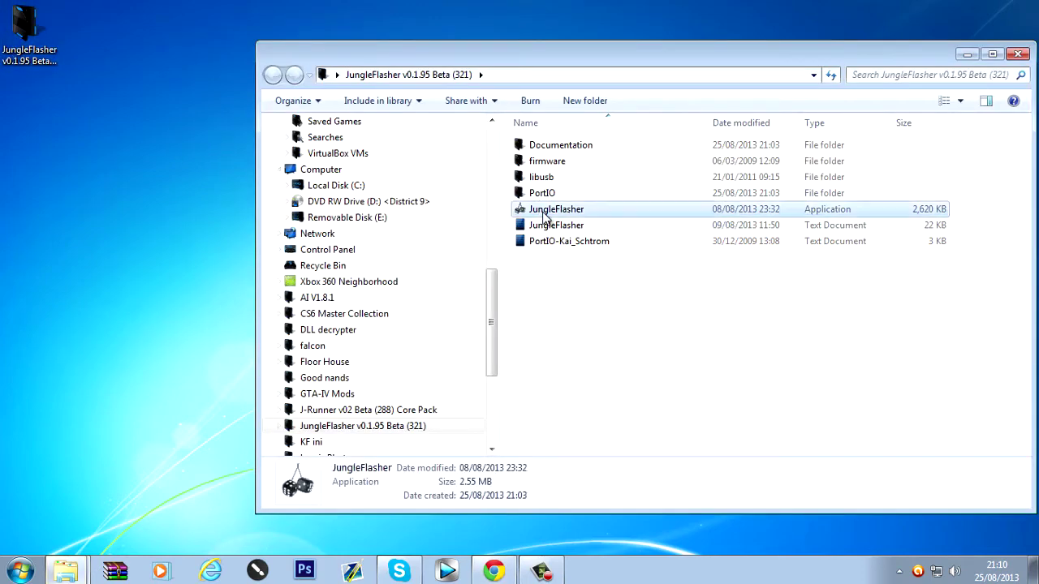
{"action": "left_click", "coordinate": [966, 53]}
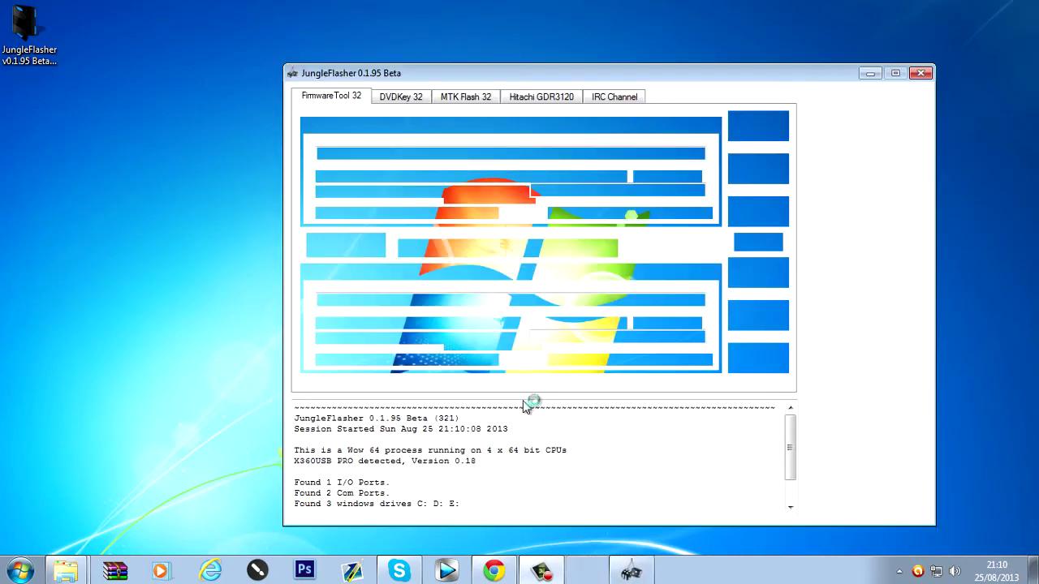
{"action": "left_click_drag", "start_coordinate": [592, 86], "coordinate": [574, 62]}
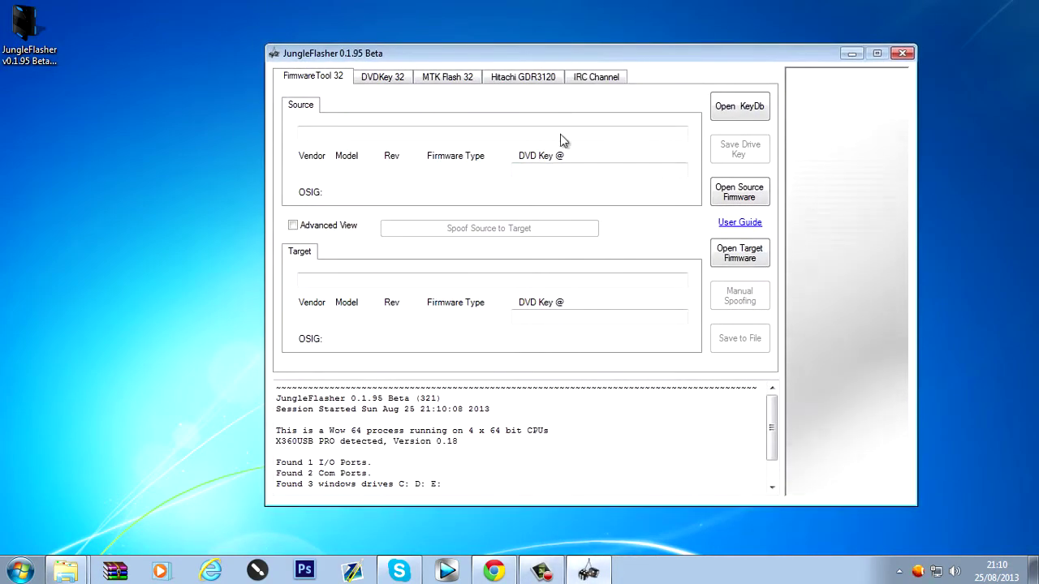
{"action": "left_click_drag", "start_coordinate": [744, 58], "coordinate": [700, 59]}
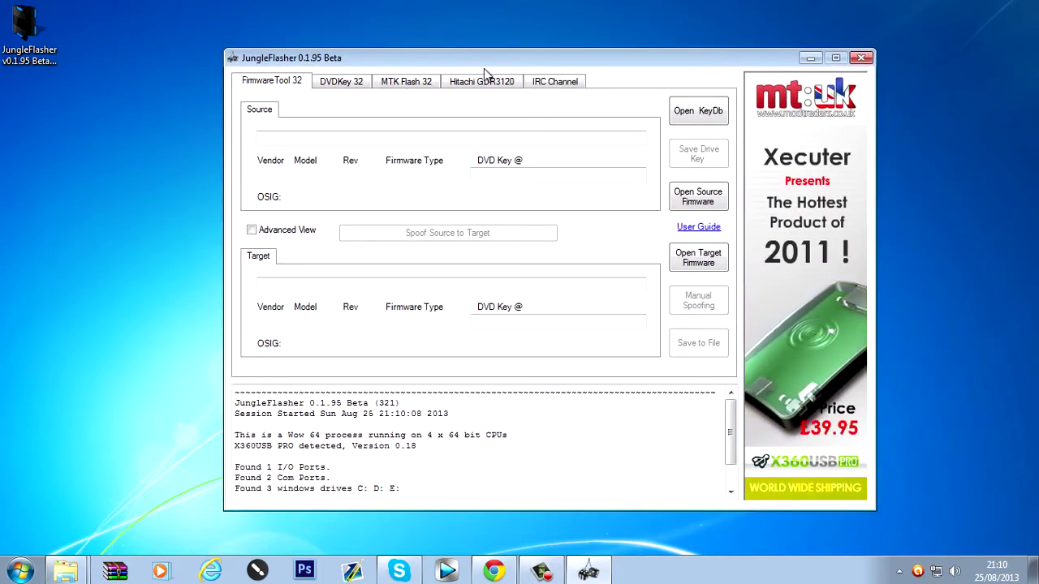
{"action": "mouse_move", "coordinate": [484, 68]}
{"action": "left_mouse_down"}
{"action": "mouse_move", "coordinate": [494, 58]}
{"action": "mouse_move", "coordinate": [577, 111]}
{"action": "mouse_move", "coordinate": [515, 58]}
{"action": "mouse_move", "coordinate": [471, 60]}
{"action": "left_mouse_up"}
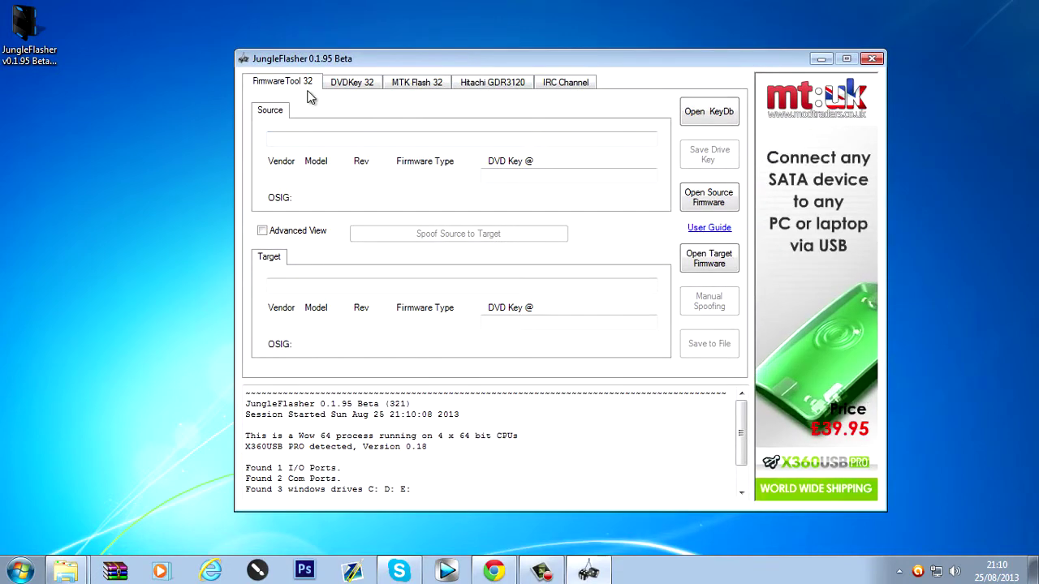
- On the DVDKey 32 tab, keep I/O port 0x0000 and refresh drive properties to detect the Benq drive
{"action": "left_click", "coordinate": [351, 82]}
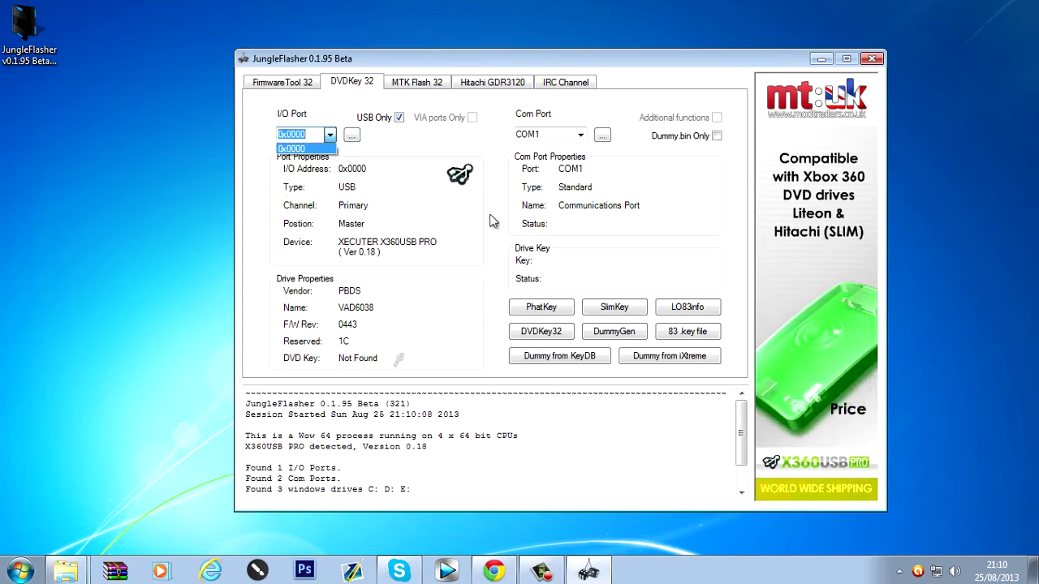
{"action": "left_click", "coordinate": [413, 164]}
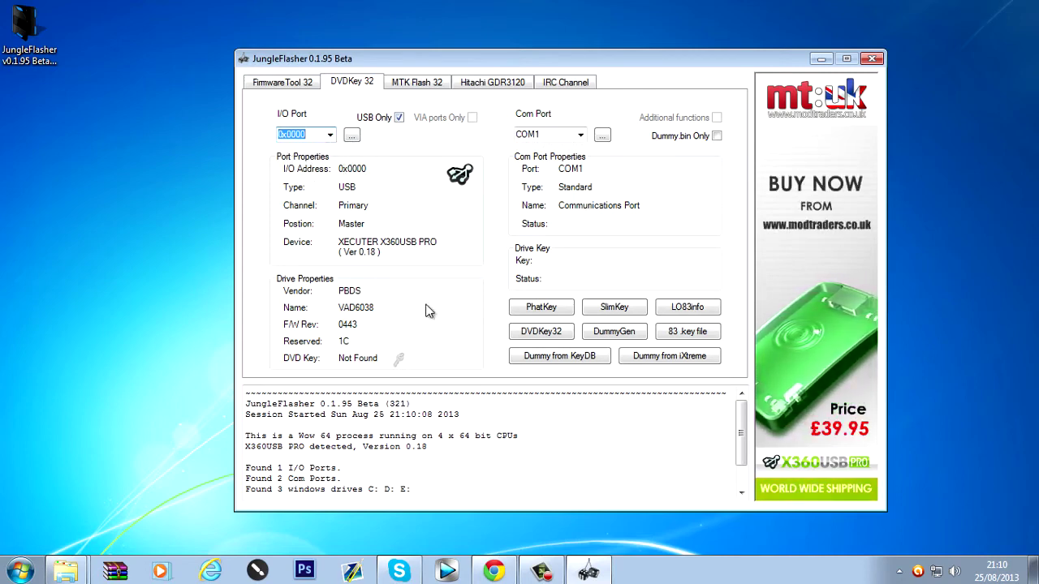
{"action": "mouse_move", "coordinate": [398, 571]}
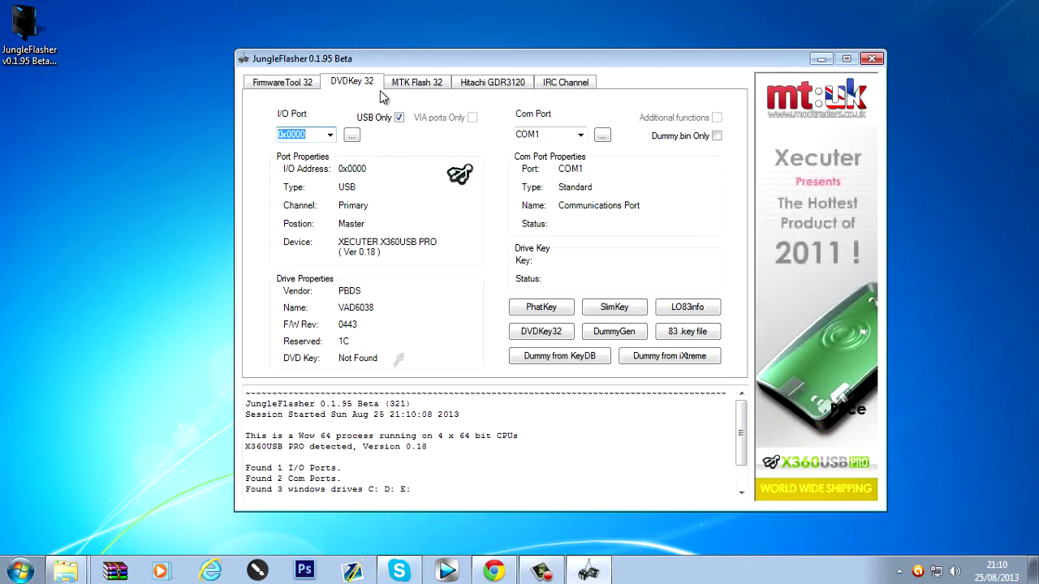
{"action": "left_click", "coordinate": [349, 138]}
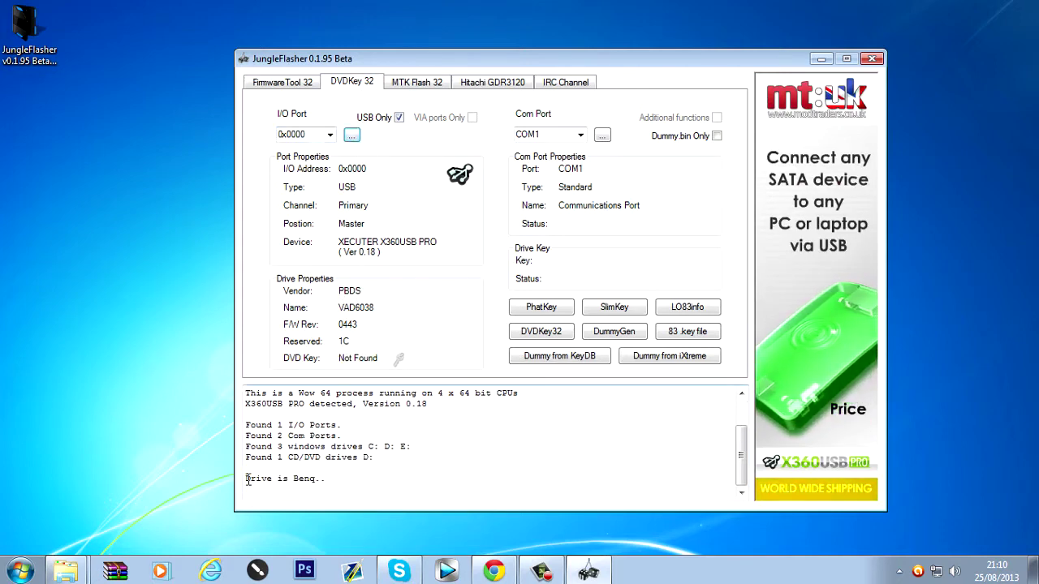
{"action": "left_click_drag", "start_coordinate": [247, 479], "coordinate": [357, 484]}
{"action": "left_click_drag", "start_coordinate": [690, 59], "coordinate": [723, 59]}
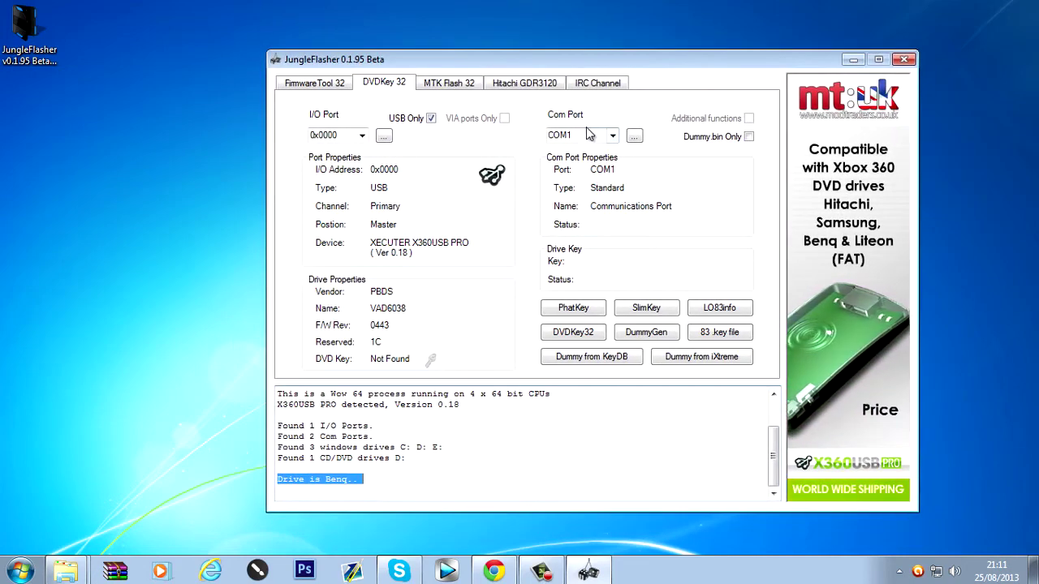
- Select COM3 as the Com Port so the Xecuter CK3i USB Controller reads Ready
{"action": "left_click", "coordinate": [611, 137]}
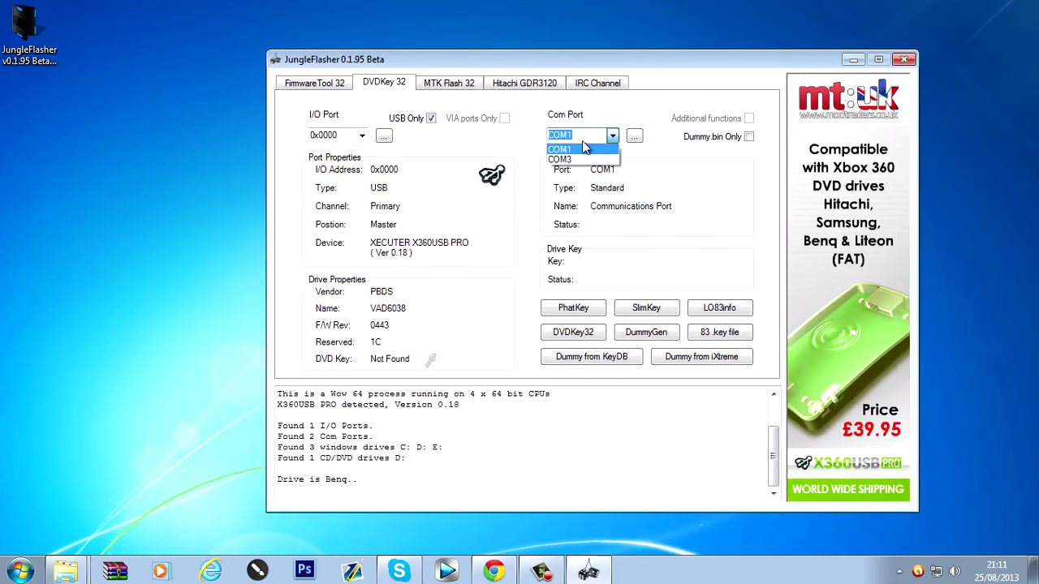
{"action": "left_click", "coordinate": [582, 159]}
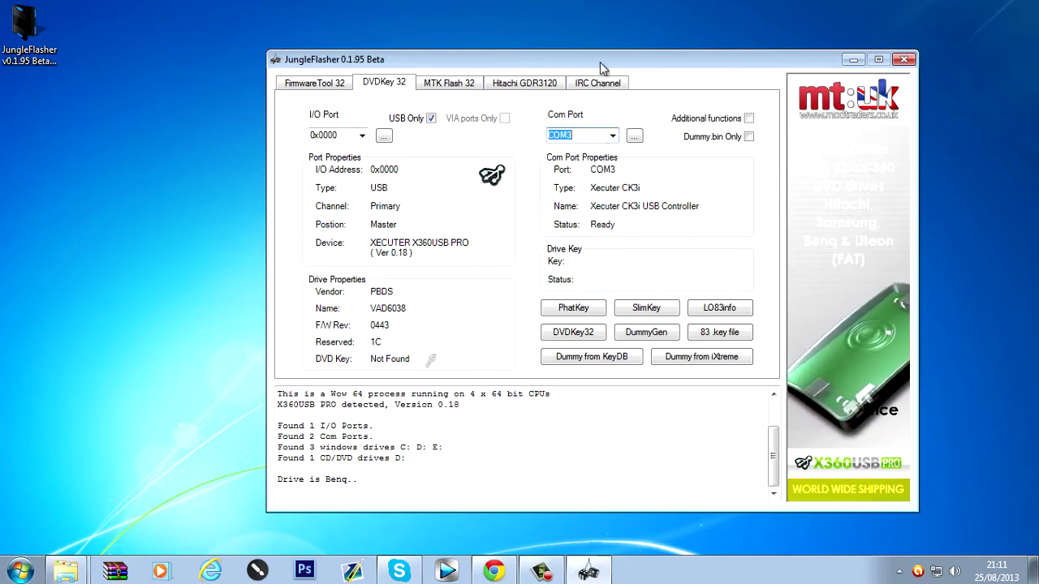
{"action": "left_click_drag", "start_coordinate": [600, 62], "coordinate": [603, 60]}
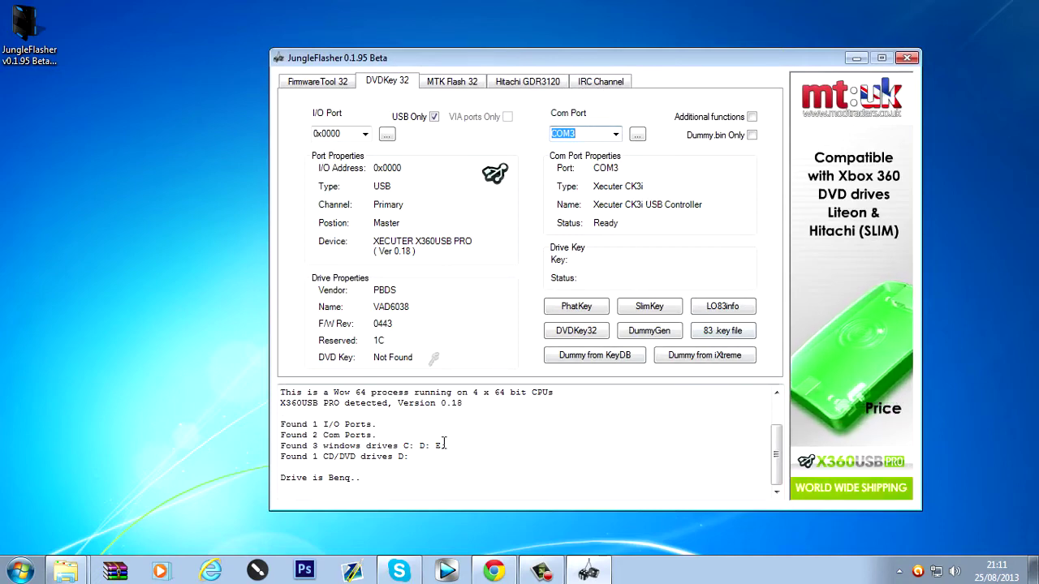
{"action": "left_click", "coordinate": [616, 135]}
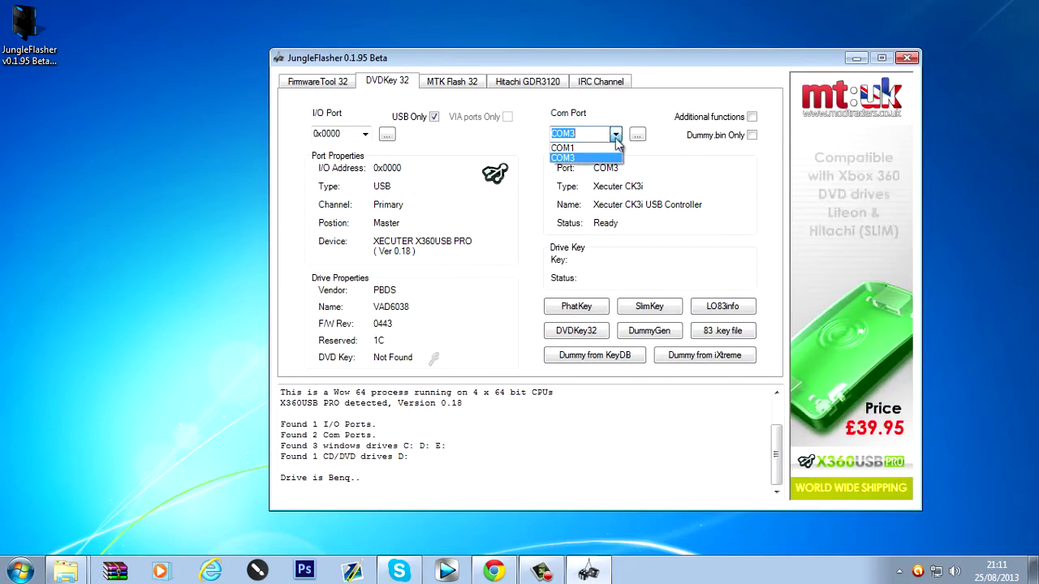
{"action": "left_click", "coordinate": [580, 155]}
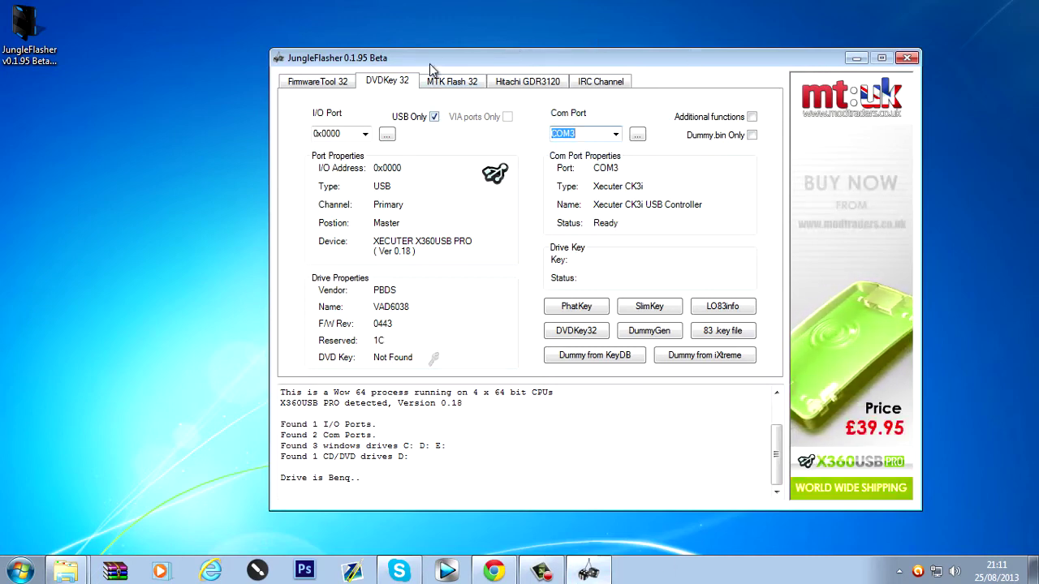
{"action": "mouse_move", "coordinate": [449, 63]}
{"action": "left_mouse_down"}
{"action": "mouse_move", "coordinate": [473, 65]}
{"action": "mouse_move", "coordinate": [455, 67]}
{"action": "left_mouse_up"}
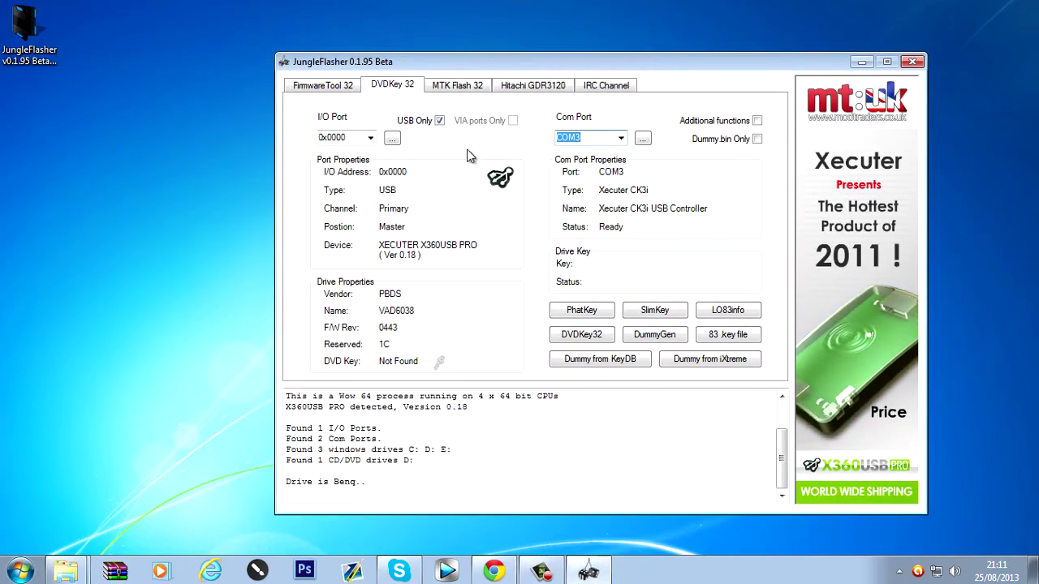
{"action": "left_click", "coordinate": [458, 86]}
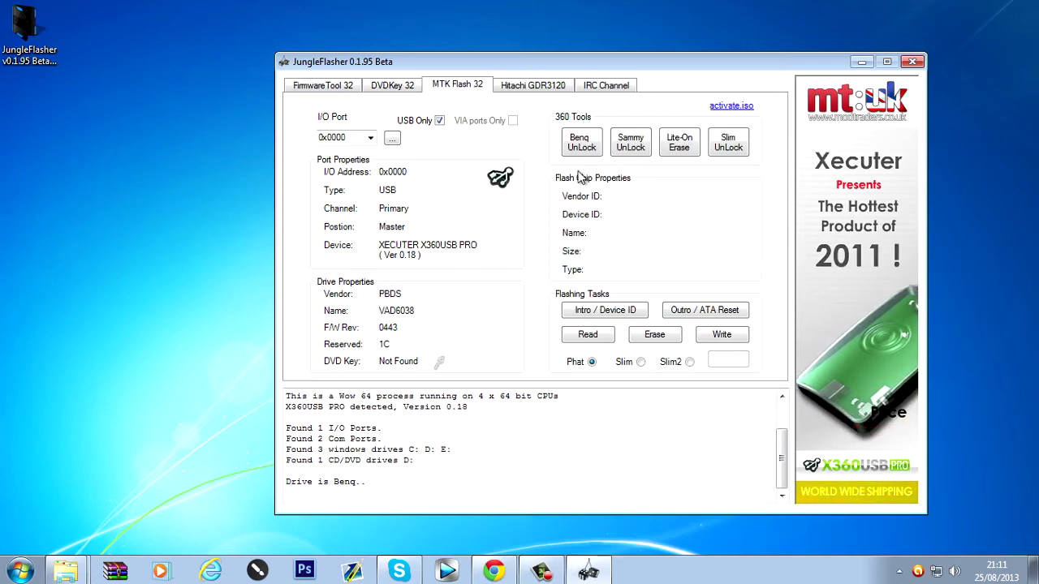
{"action": "left_click", "coordinate": [580, 143]}
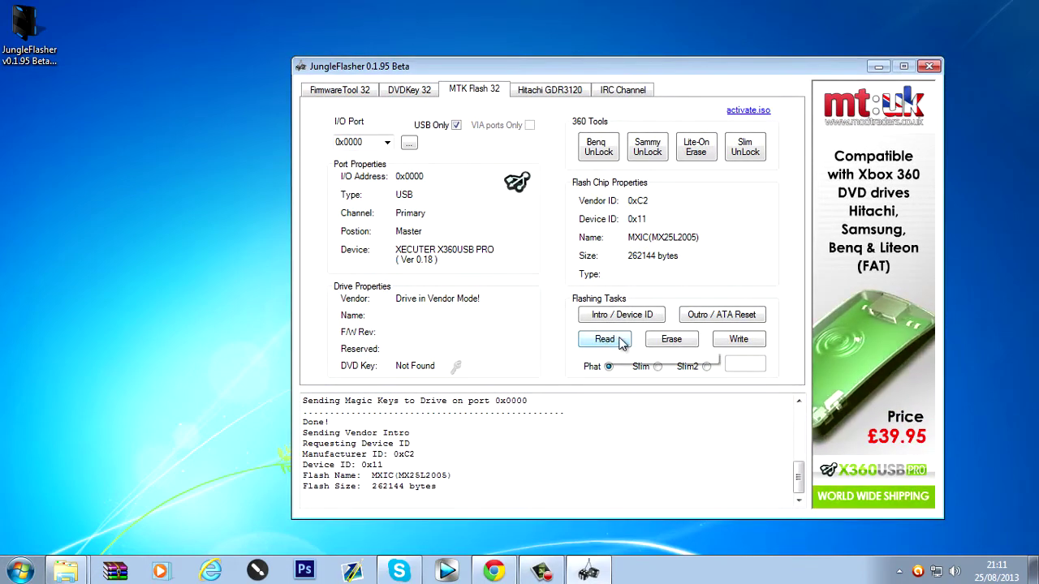
- Create a 'BenQ DVD Key' folder on the desktop, then Read the drive's original flash
{"action": "right_click", "coordinate": [71, 111]}
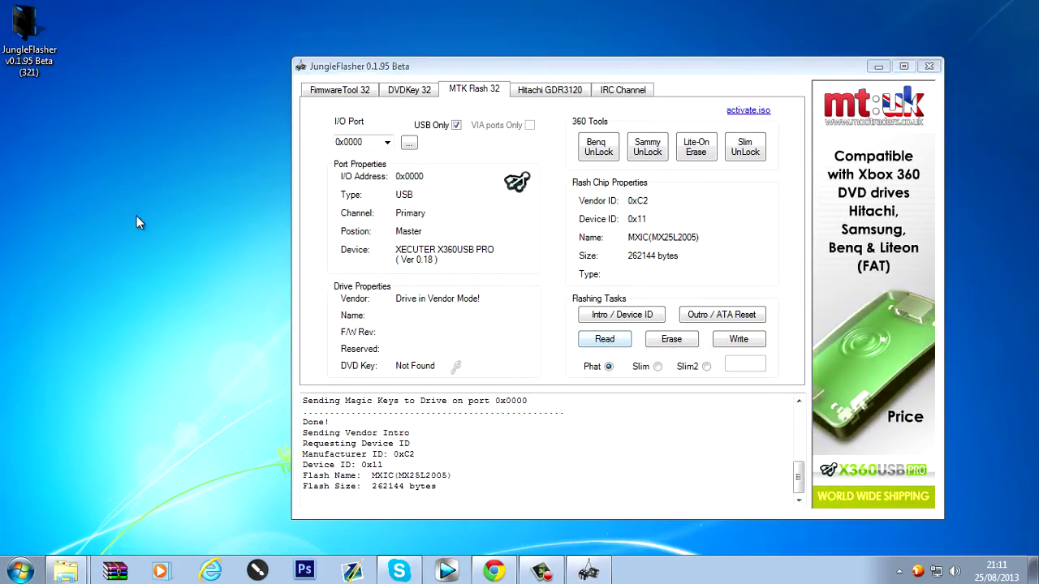
{"action": "mouse_move", "coordinate": [128, 254]}
{"action": "left_click", "coordinate": [286, 253]}
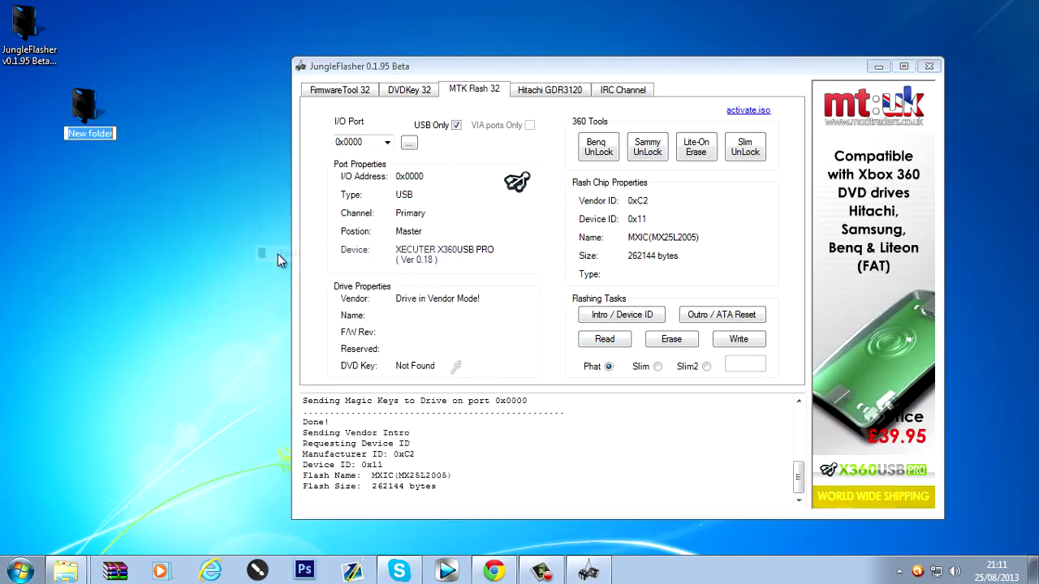
{"action": "type", "text": "D"}
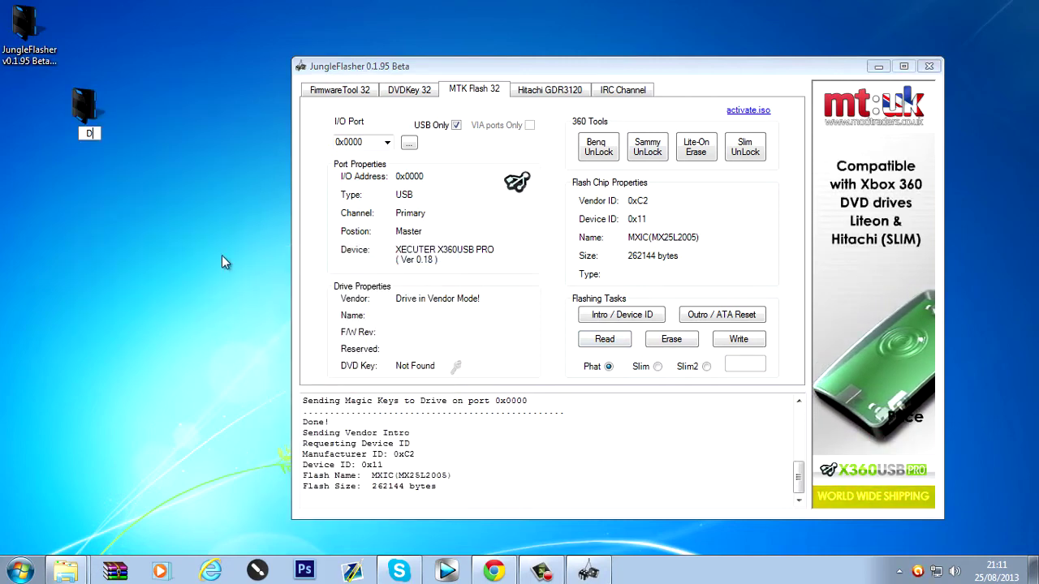
{"action": "type", "text": "VD Key"}
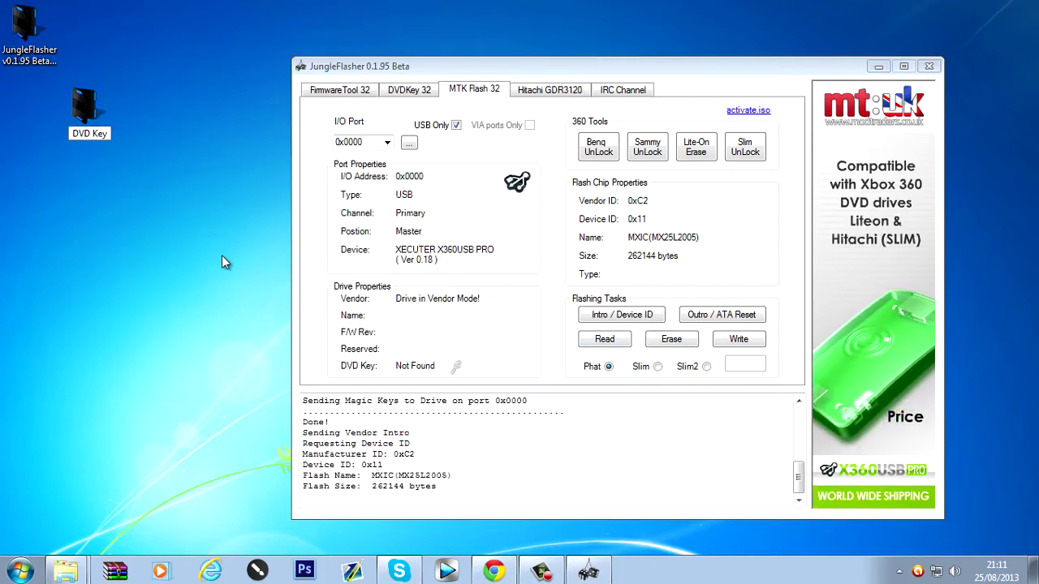
{"action": "type", "text": "BenQ"}
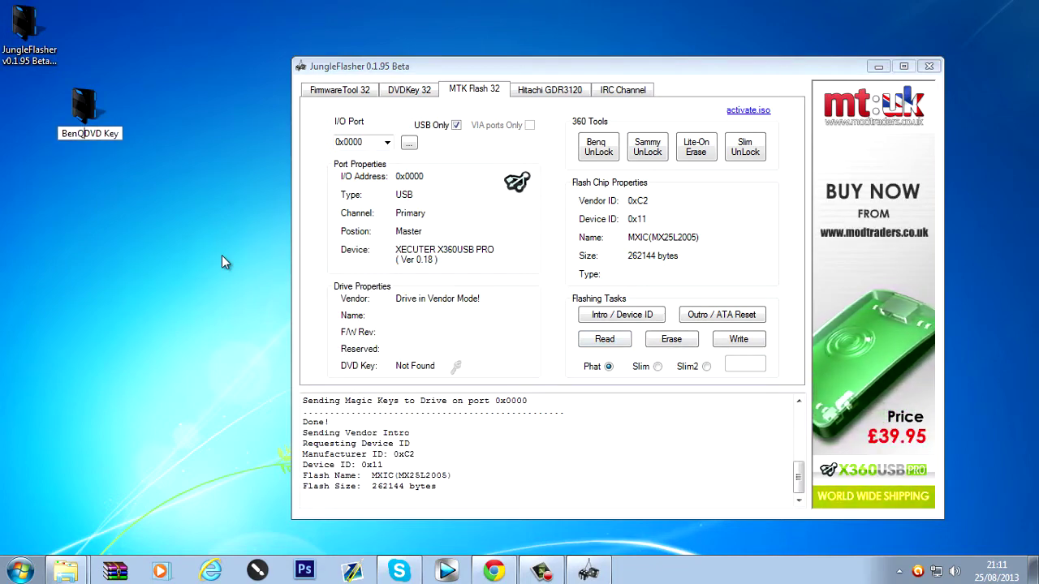
{"action": "key", "text": "Return"}
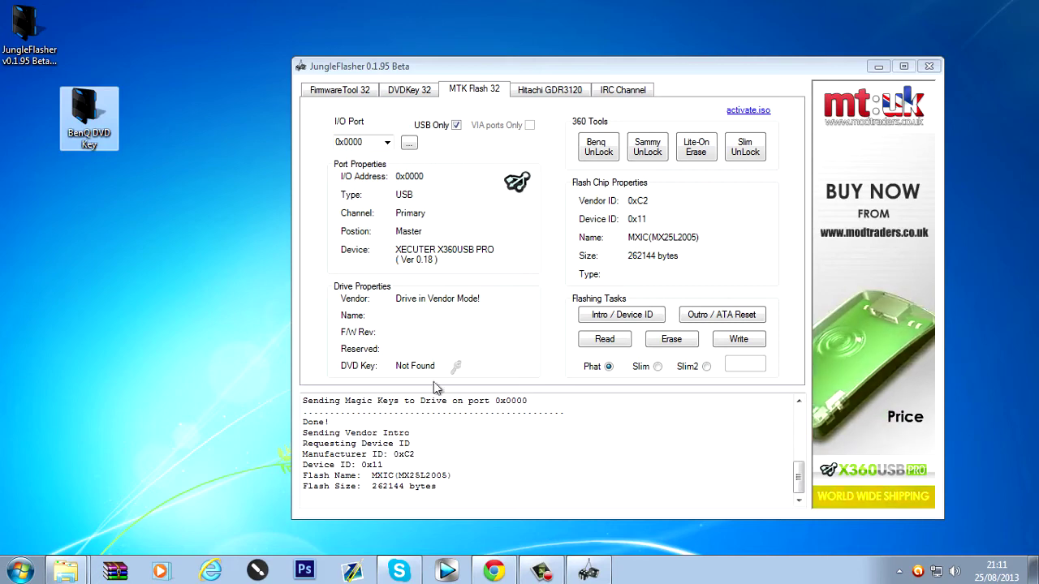
{"action": "left_click", "coordinate": [607, 341]}
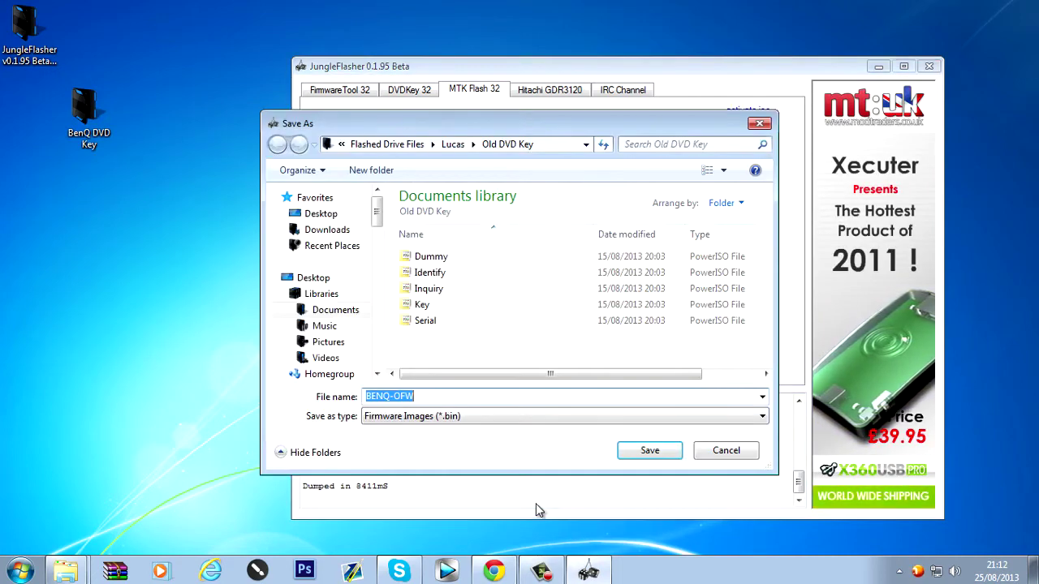
- Save the flash dump as BENQ-OFW inside the desktop BenQ DVD Key folder
{"action": "left_click_drag", "start_coordinate": [455, 124], "coordinate": [491, 145]}
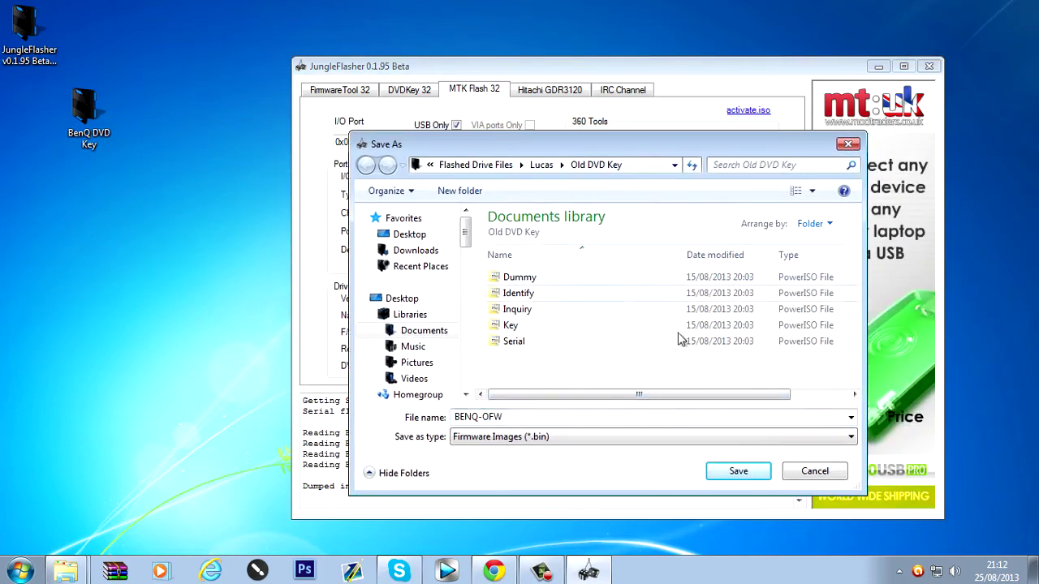
{"action": "left_click_drag", "start_coordinate": [618, 151], "coordinate": [626, 159]}
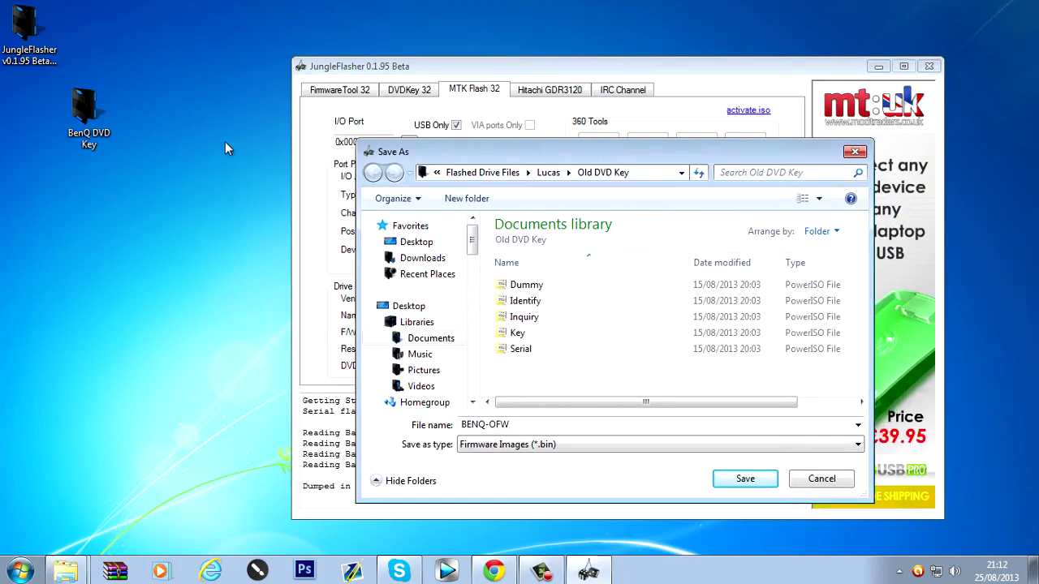
{"action": "left_click_drag", "start_coordinate": [509, 154], "coordinate": [378, 146]}
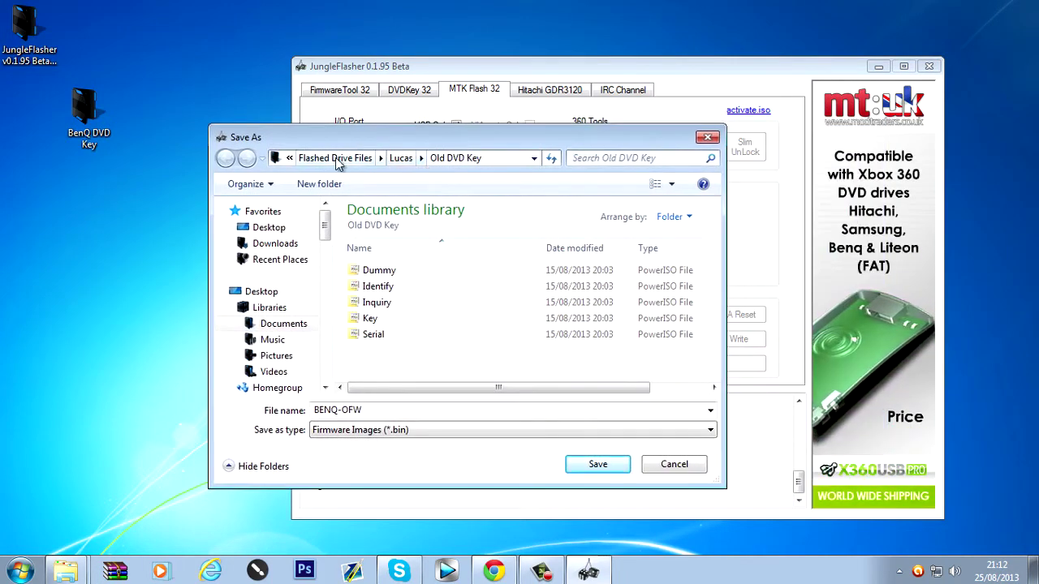
{"action": "left_click", "coordinate": [269, 227]}
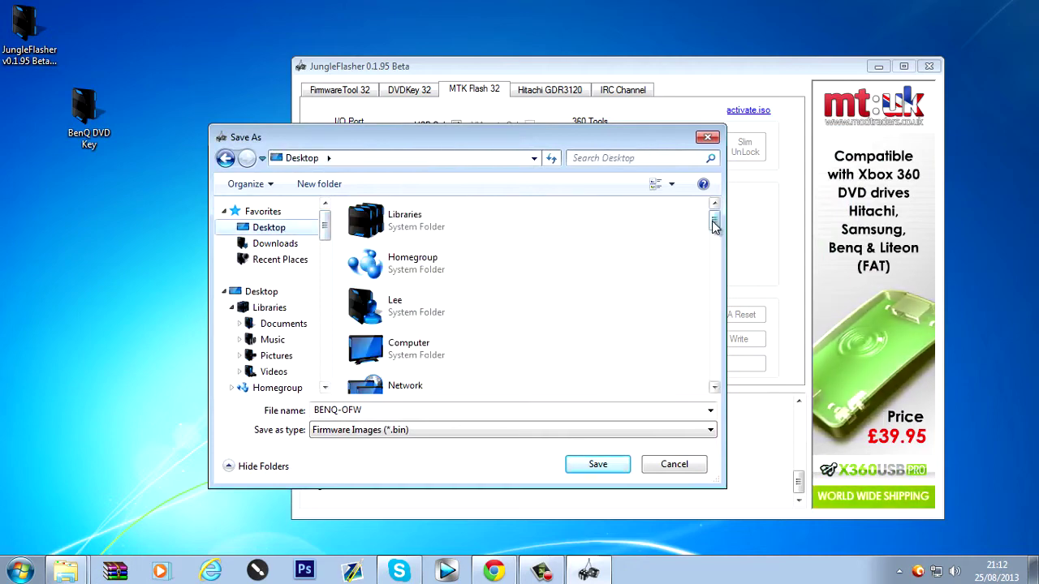
{"action": "mouse_move", "coordinate": [714, 226]}
{"action": "left_mouse_down"}
{"action": "mouse_move", "coordinate": [728, 337]}
{"action": "mouse_move", "coordinate": [719, 346]}
{"action": "mouse_move", "coordinate": [719, 232]}
{"action": "mouse_move", "coordinate": [714, 246]}
{"action": "left_mouse_up"}
{"action": "left_click", "coordinate": [447, 239]}
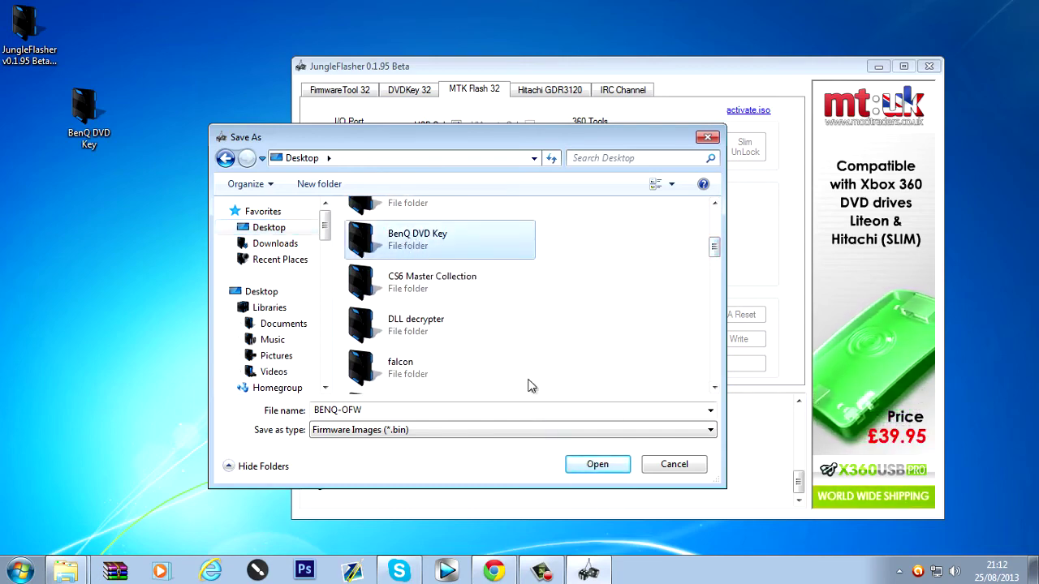
{"action": "double_click", "coordinate": [457, 250]}
{"action": "left_click", "coordinate": [598, 464]}
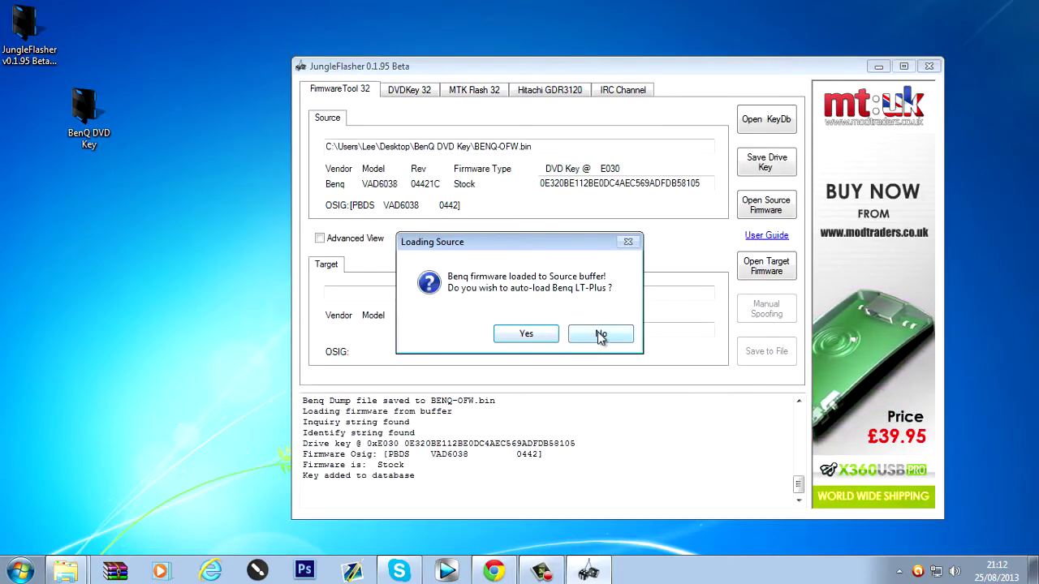
- Decline auto-loading LT-Plus firmware and check the BENQ-OFW file in the BenQ DVD Key folder
{"action": "left_click", "coordinate": [616, 340]}
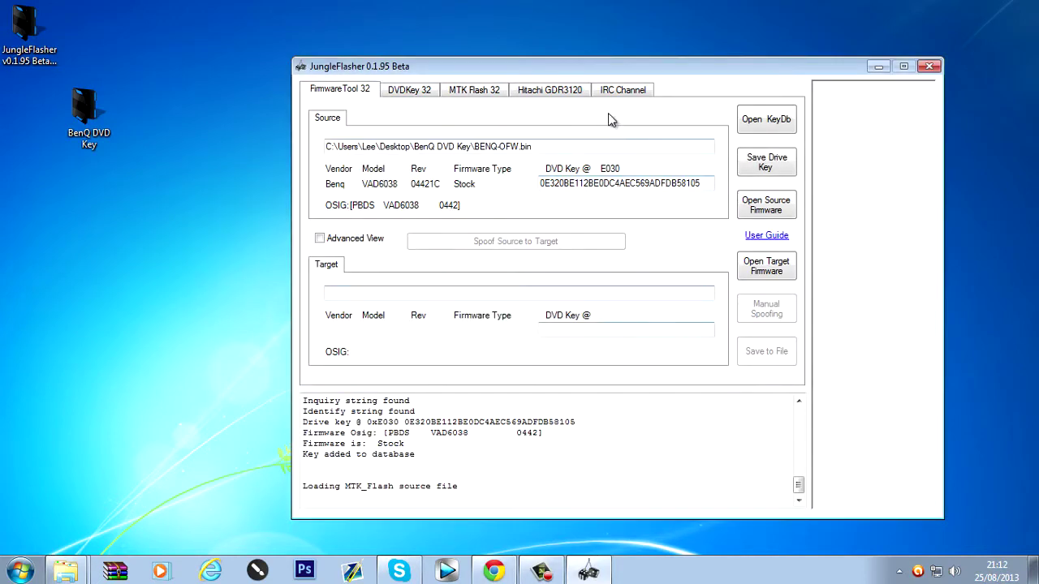
{"action": "mouse_move", "coordinate": [612, 67]}
{"action": "left_mouse_down"}
{"action": "mouse_move", "coordinate": [665, 66]}
{"action": "mouse_move", "coordinate": [601, 85]}
{"action": "mouse_move", "coordinate": [607, 64]}
{"action": "left_mouse_up"}
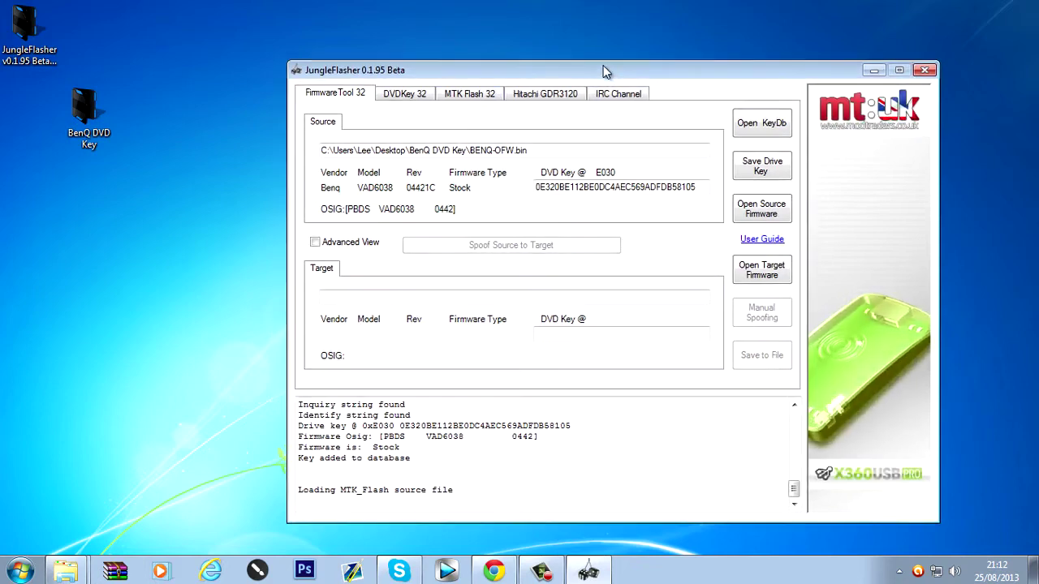
{"action": "double_click", "coordinate": [88, 122]}
{"action": "left_click", "coordinate": [487, 104]}
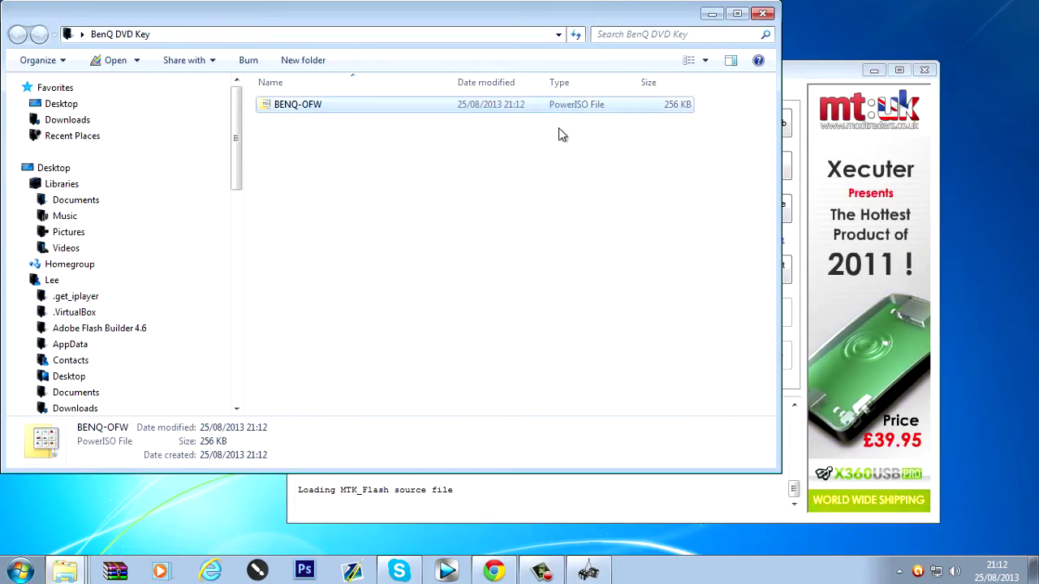
{"action": "left_click_drag", "start_coordinate": [430, 136], "coordinate": [539, 122]}
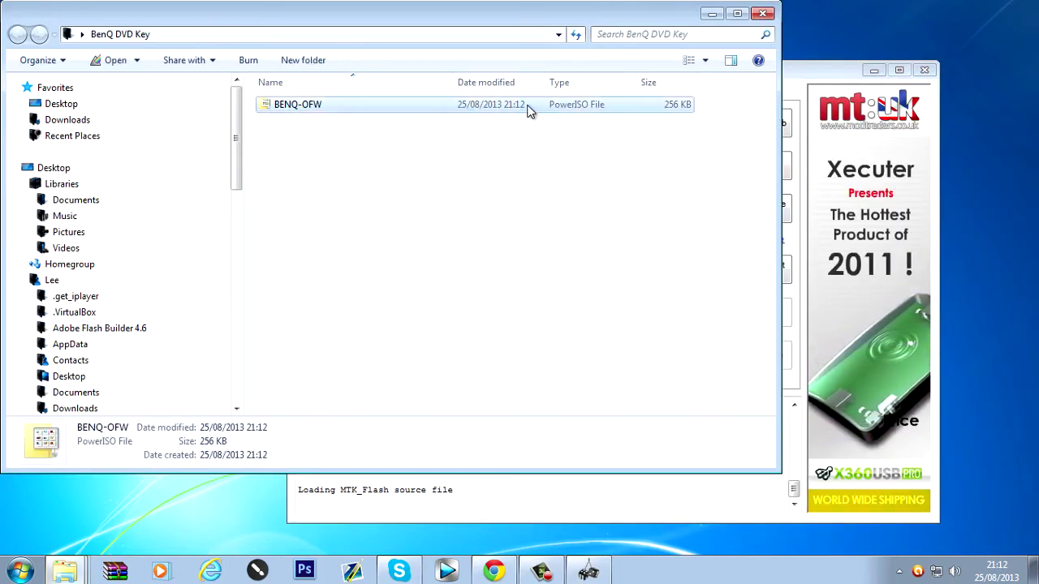
{"action": "left_click_drag", "start_coordinate": [457, 8], "coordinate": [514, 65]}
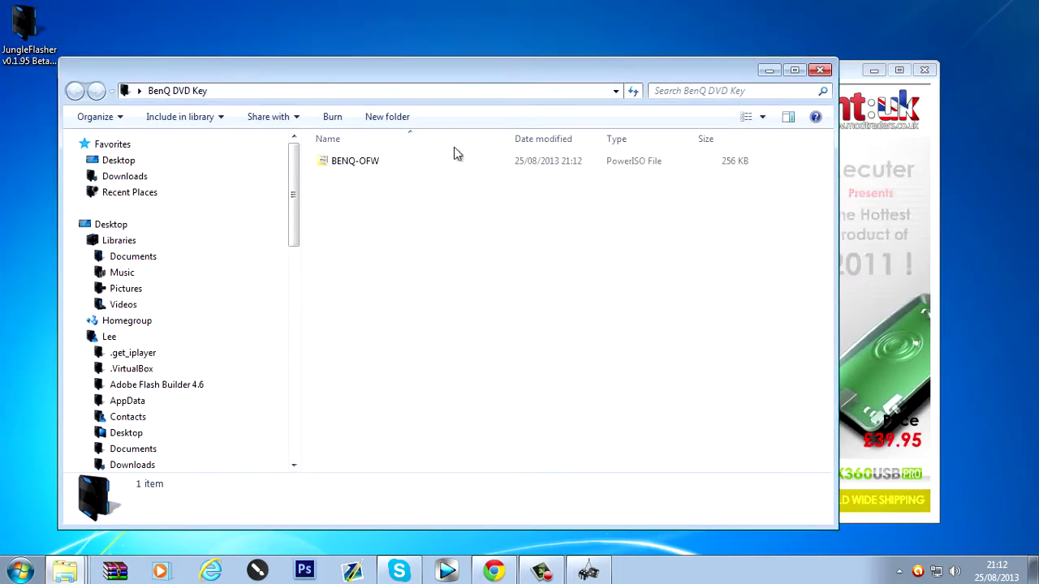
{"action": "left_click", "coordinate": [821, 70]}
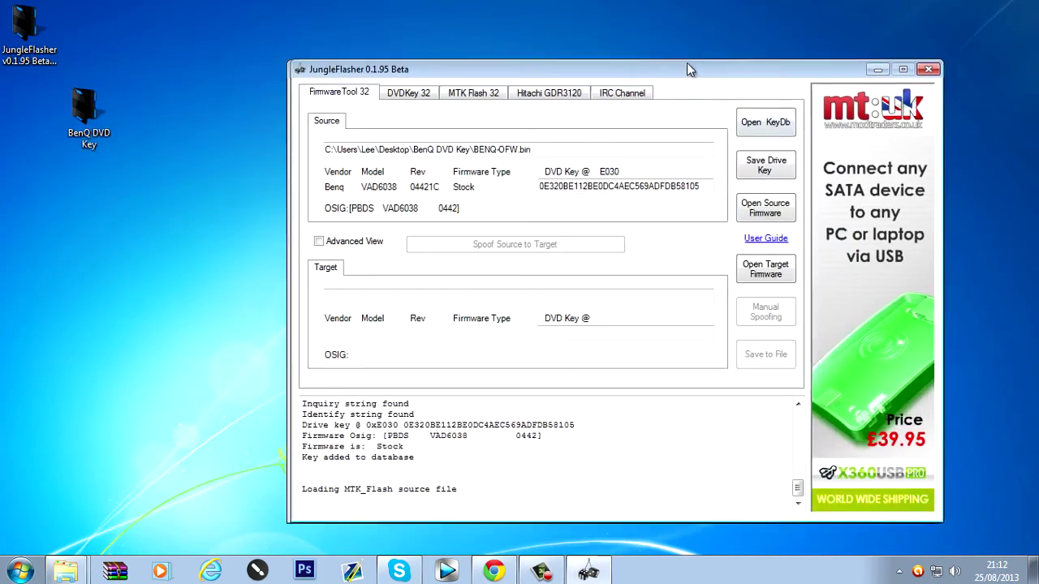
{"action": "double_click", "coordinate": [688, 182]}
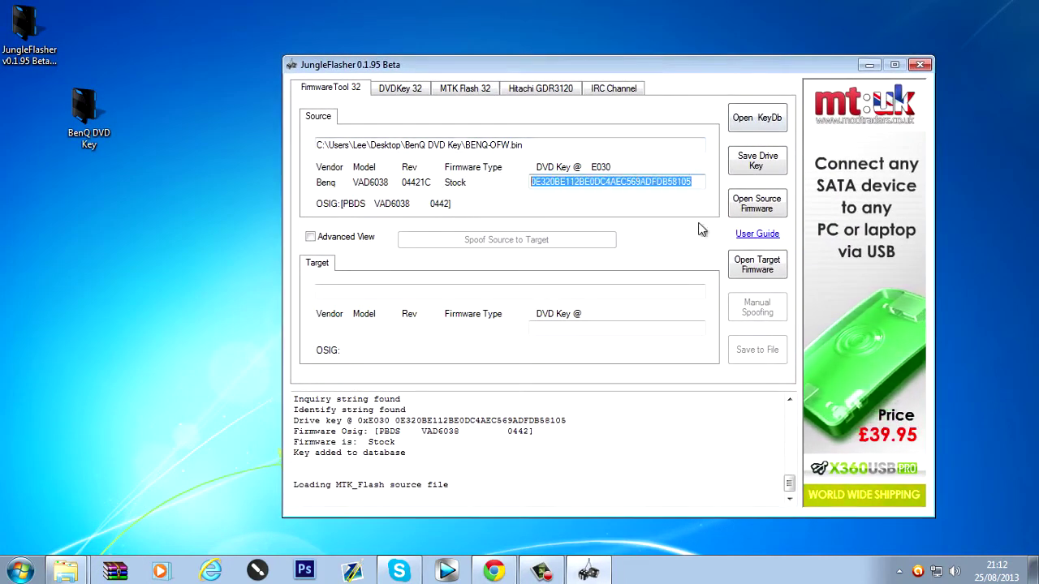
{"action": "left_click", "coordinate": [691, 182]}
{"action": "double_click", "coordinate": [520, 144]}
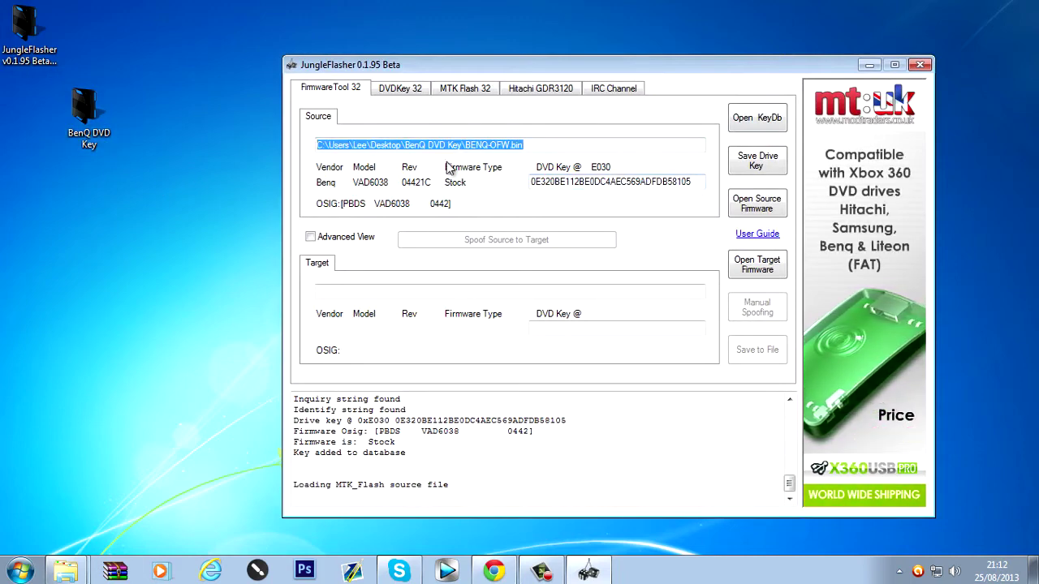
{"action": "left_click", "coordinate": [524, 144]}
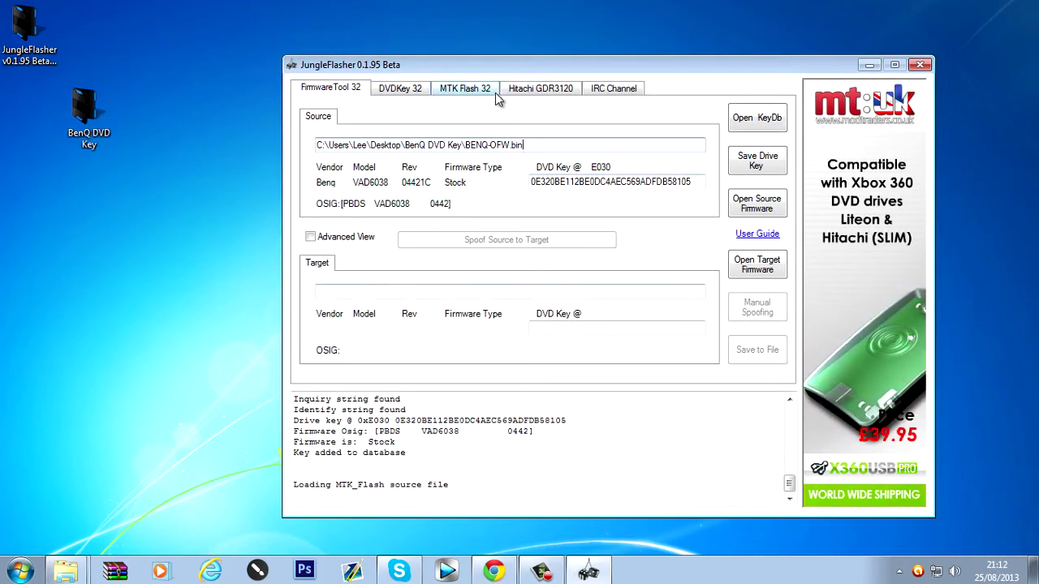
- Load LTPlus-0442-v3.0.bin from Documents > Flashed Drive Files > Firmware as the target firmware
{"action": "left_click", "coordinate": [757, 265]}
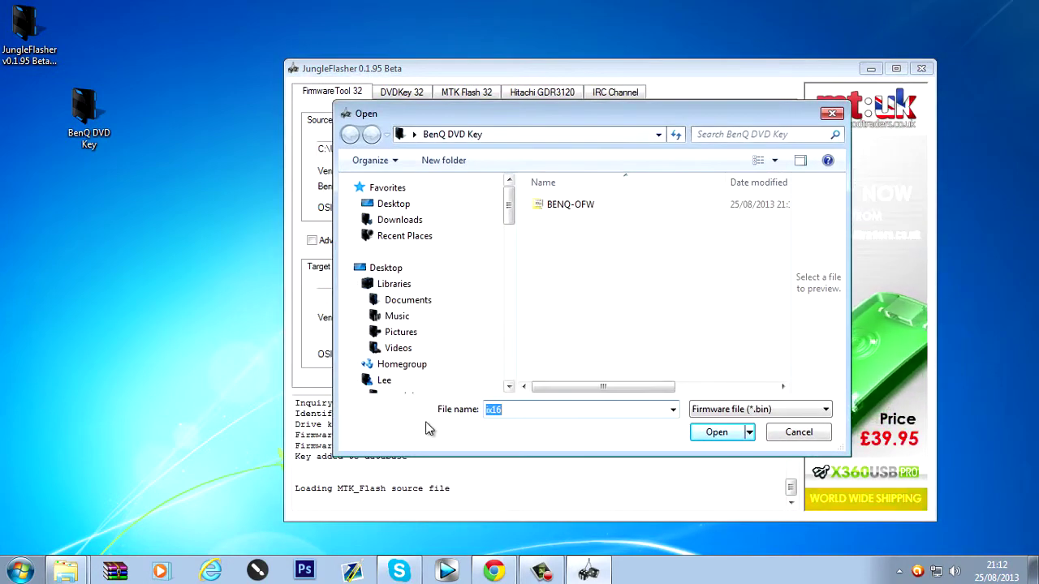
{"action": "left_click_drag", "start_coordinate": [509, 209], "coordinate": [498, 186]}
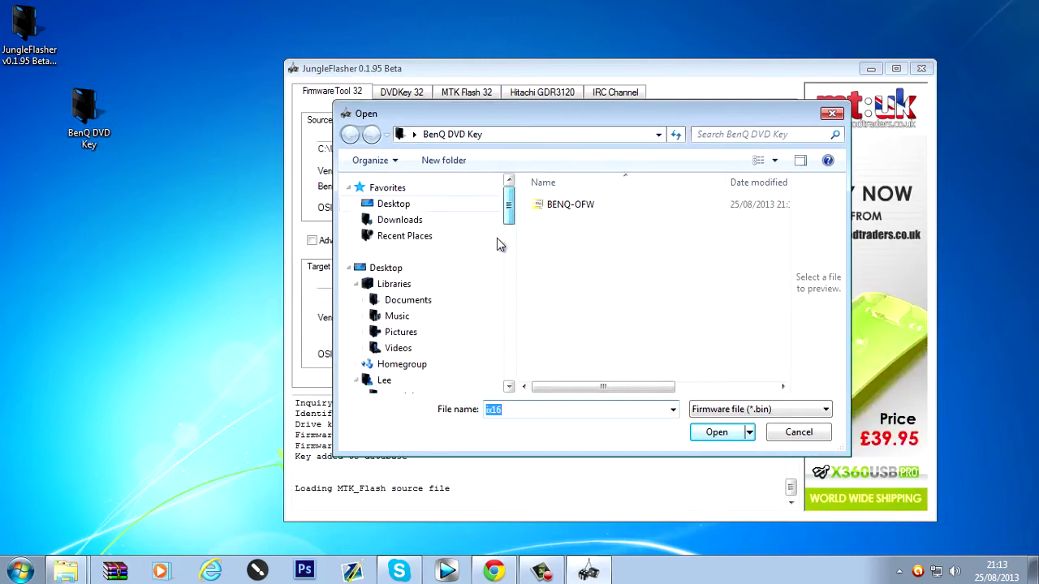
{"action": "left_click_drag", "start_coordinate": [499, 243], "coordinate": [429, 204]}
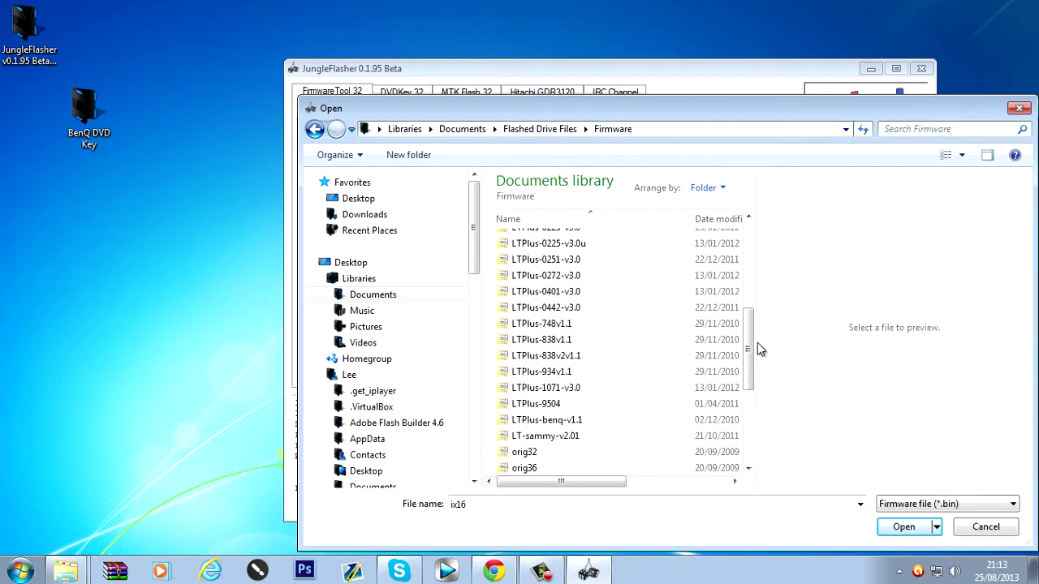
{"action": "mouse_move", "coordinate": [757, 343]}
{"action": "left_mouse_down"}
{"action": "mouse_move", "coordinate": [751, 351]}
{"action": "mouse_move", "coordinate": [758, 341]}
{"action": "left_mouse_up"}
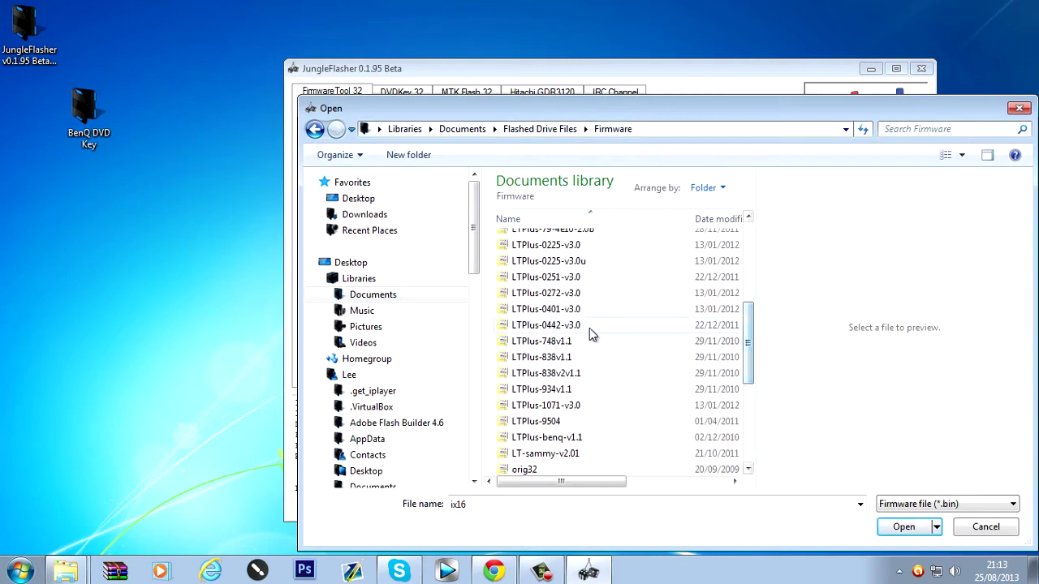
{"action": "left_click", "coordinate": [589, 326]}
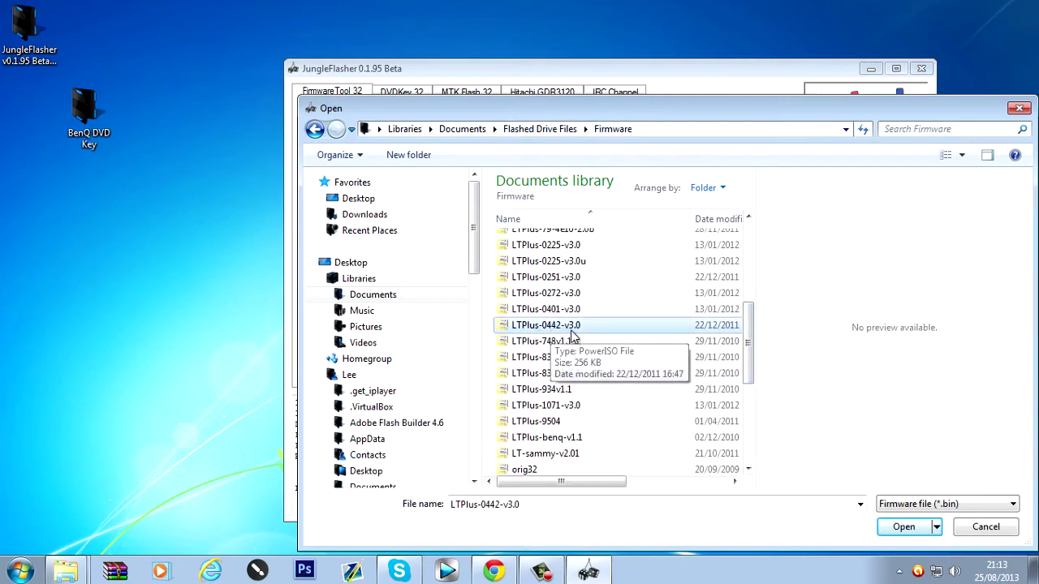
{"action": "left_click", "coordinate": [900, 527]}
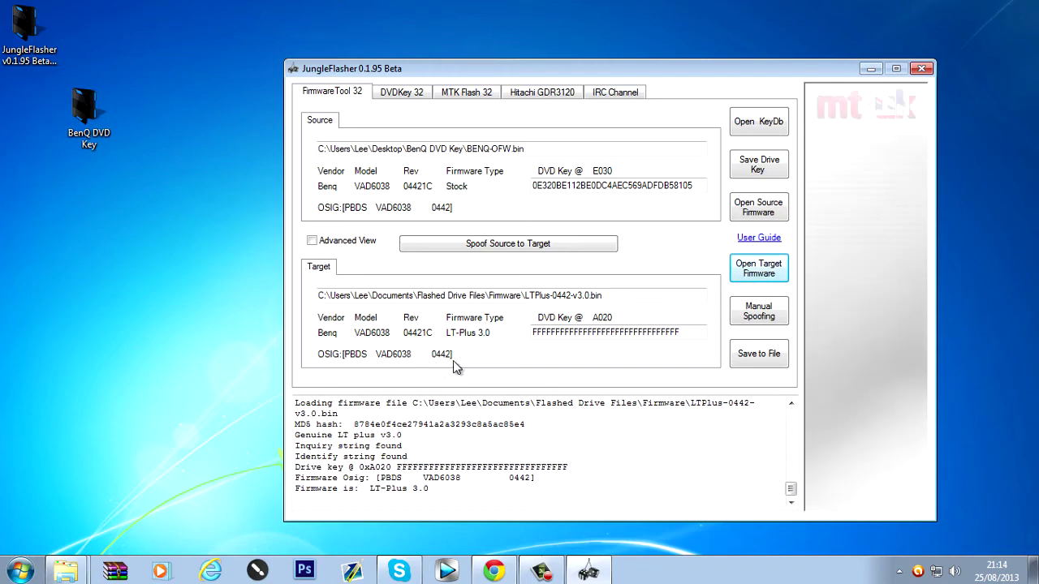
- Spoof the source firmware's DVD key into the LT-Plus 3.0 target firmware
{"action": "left_click", "coordinate": [503, 251]}
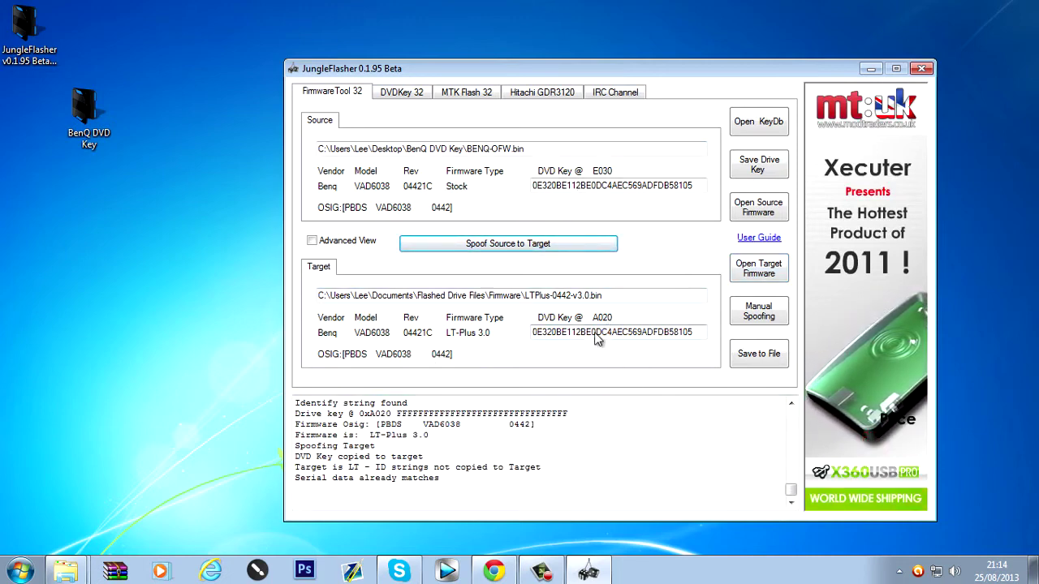
{"action": "left_click_drag", "start_coordinate": [492, 72], "coordinate": [462, 58]}
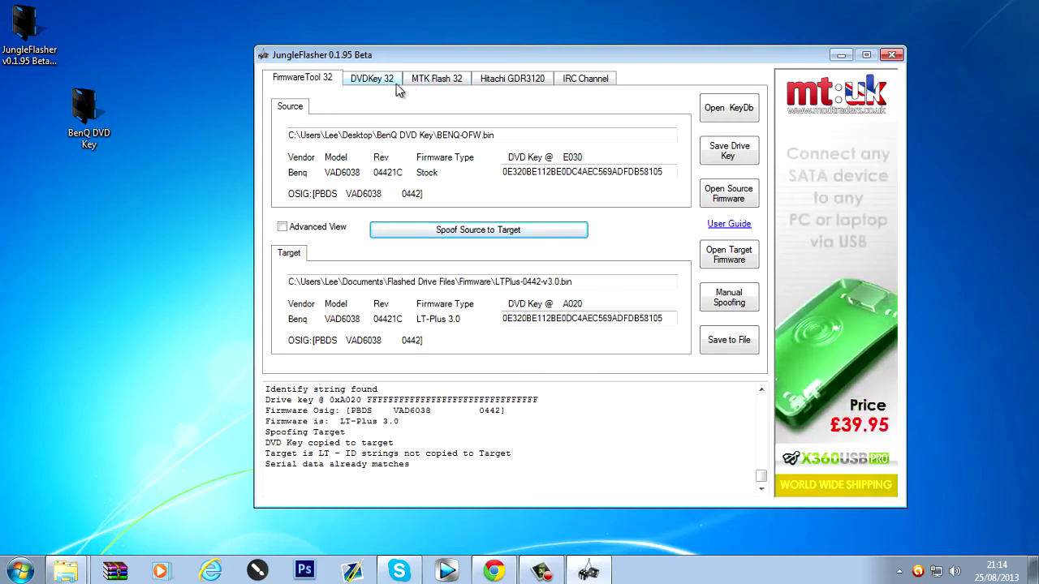
- Write the spoofed LT-Plus firmware from the MTK Flash 32 tab and confirm 'Write verified OK !'
{"action": "left_click", "coordinate": [420, 81]}
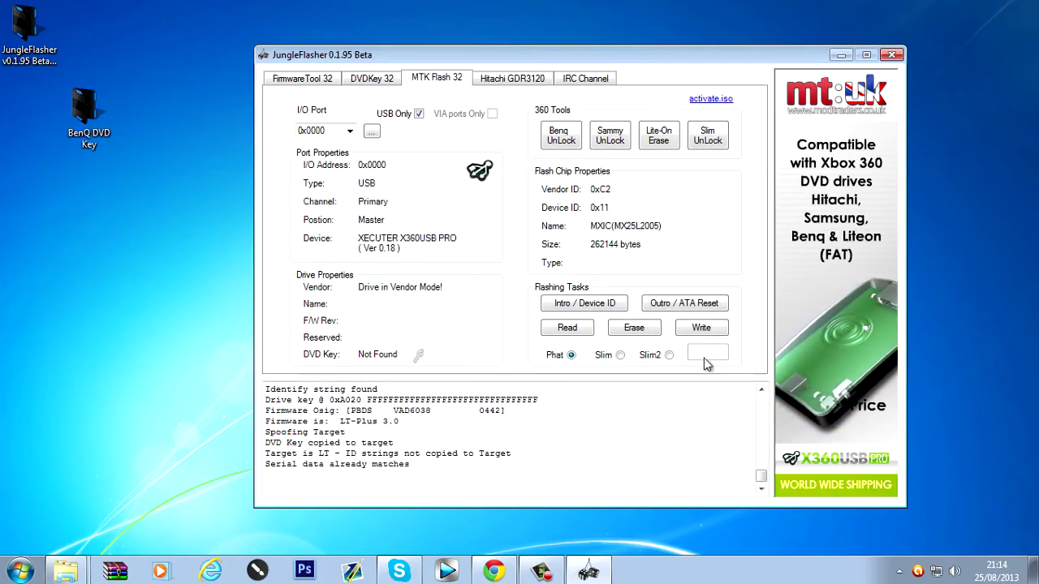
{"action": "left_click", "coordinate": [704, 331]}
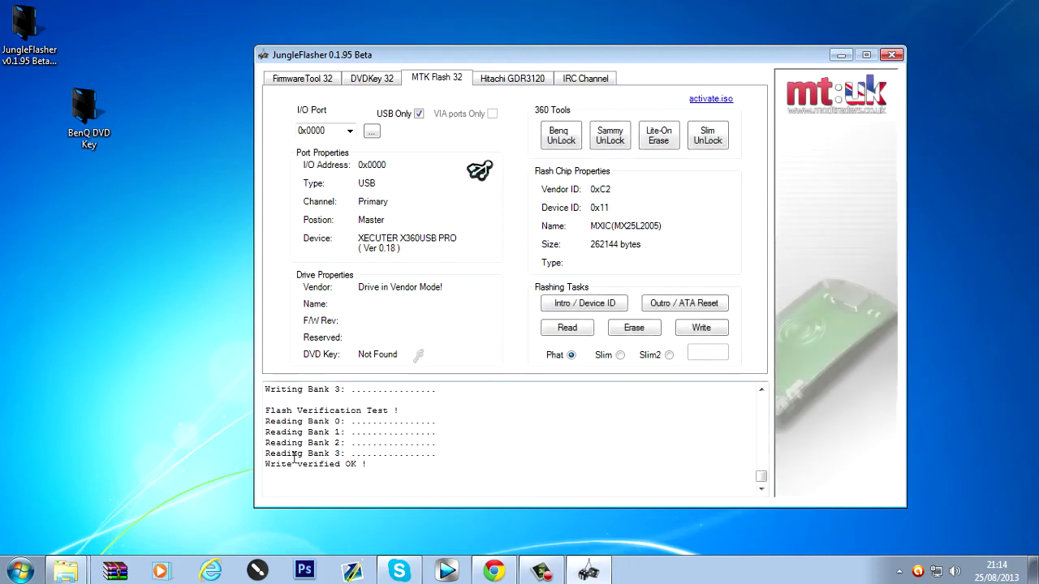
{"action": "left_click_drag", "start_coordinate": [266, 464], "coordinate": [369, 468]}
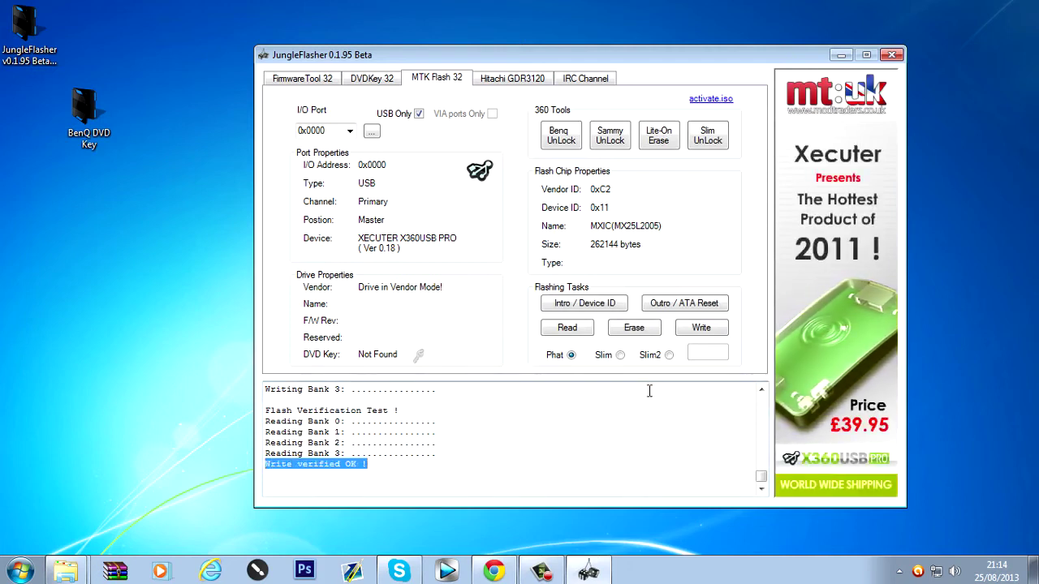
{"action": "left_click", "coordinate": [422, 469]}
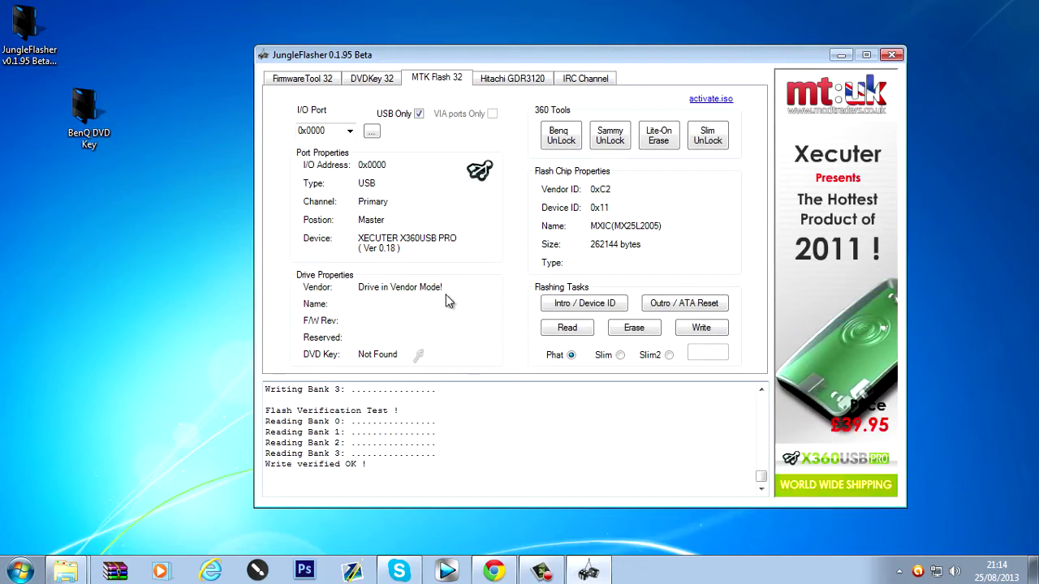
- Run Outro / ATA Reset and check the log shows VAD6038 firmware 0442
{"action": "left_click", "coordinate": [688, 305]}
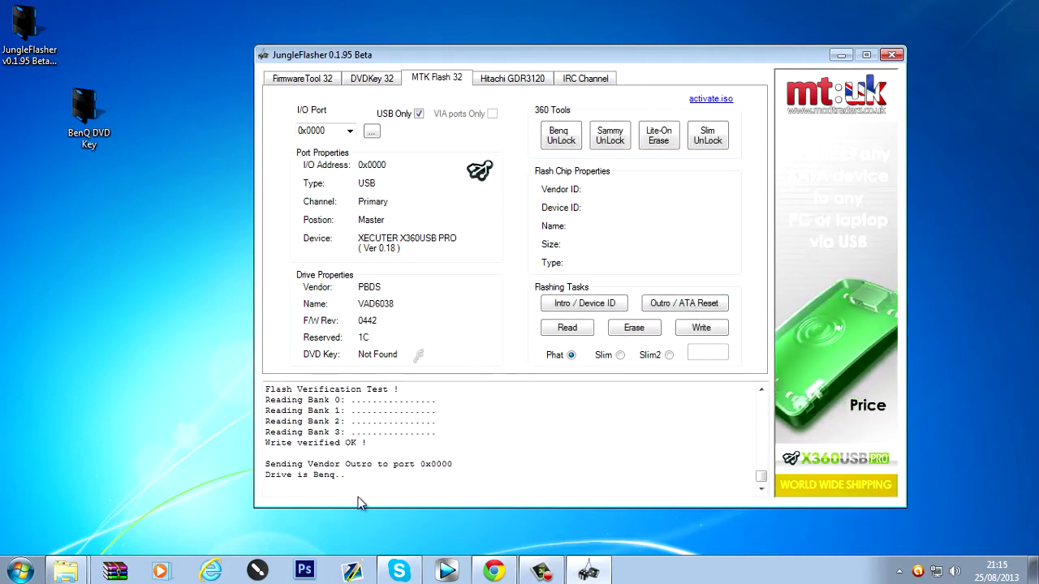
{"action": "left_click_drag", "start_coordinate": [352, 475], "coordinate": [210, 484]}
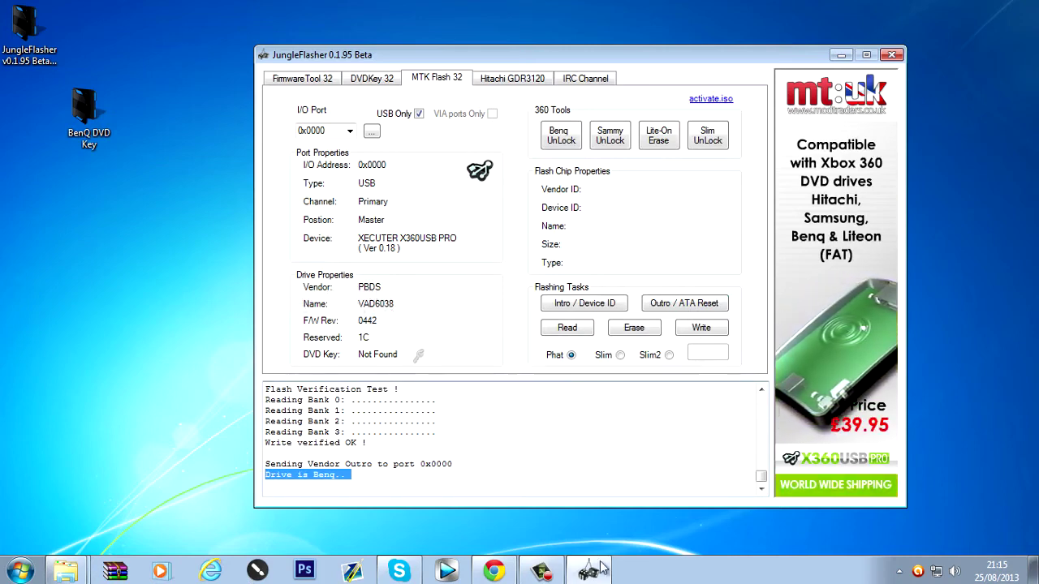
{"action": "mouse_move", "coordinate": [760, 476]}
{"action": "left_mouse_down"}
{"action": "mouse_move", "coordinate": [760, 404]}
{"action": "mouse_move", "coordinate": [760, 477]}
{"action": "left_mouse_up"}
{"action": "mouse_move", "coordinate": [564, 48]}
{"action": "left_mouse_down"}
{"action": "mouse_move", "coordinate": [626, 49]}
{"action": "mouse_move", "coordinate": [566, 59]}
{"action": "left_mouse_up"}
{"action": "scroll", "coordinate": [647, 445], "scroll_direction": "up", "scroll_amount": 15}
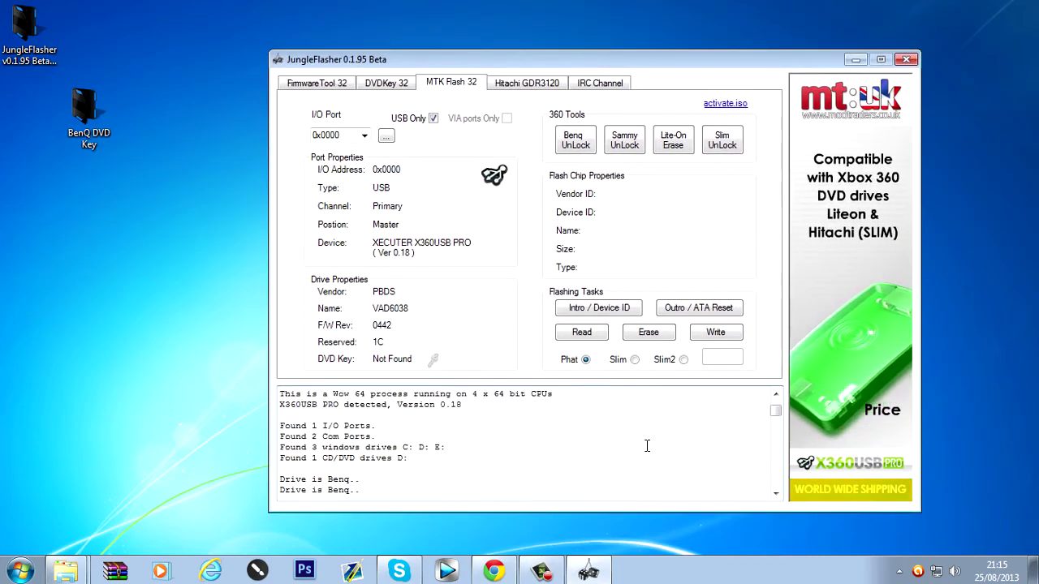
{"action": "scroll", "coordinate": [647, 445], "scroll_direction": "up", "scroll_amount": 1}
- Close JungleFlasher, cancelling the session log save
{"action": "left_click", "coordinate": [905, 60]}
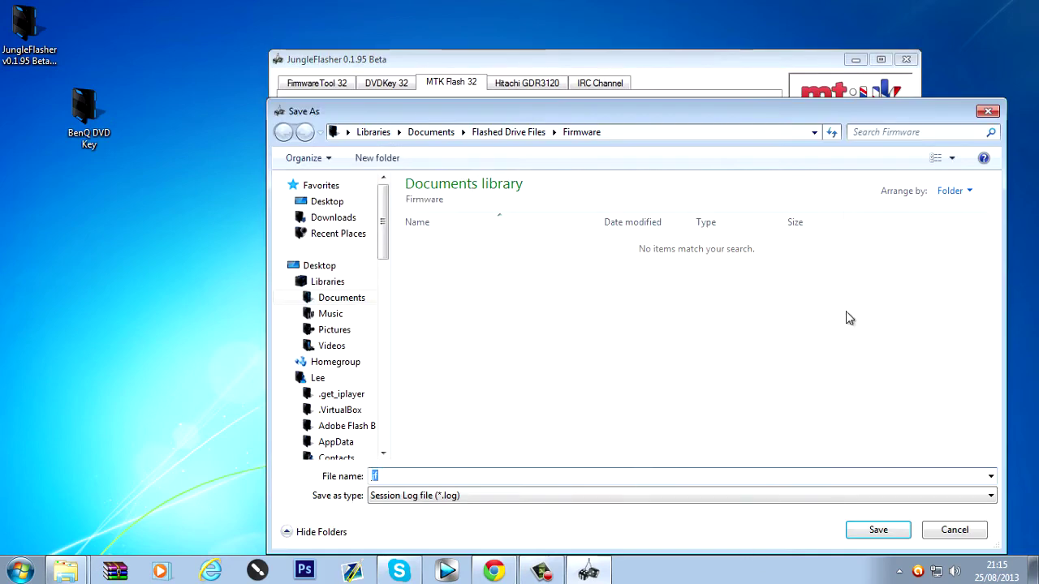
{"action": "left_click_drag", "start_coordinate": [840, 109], "coordinate": [868, 92]}
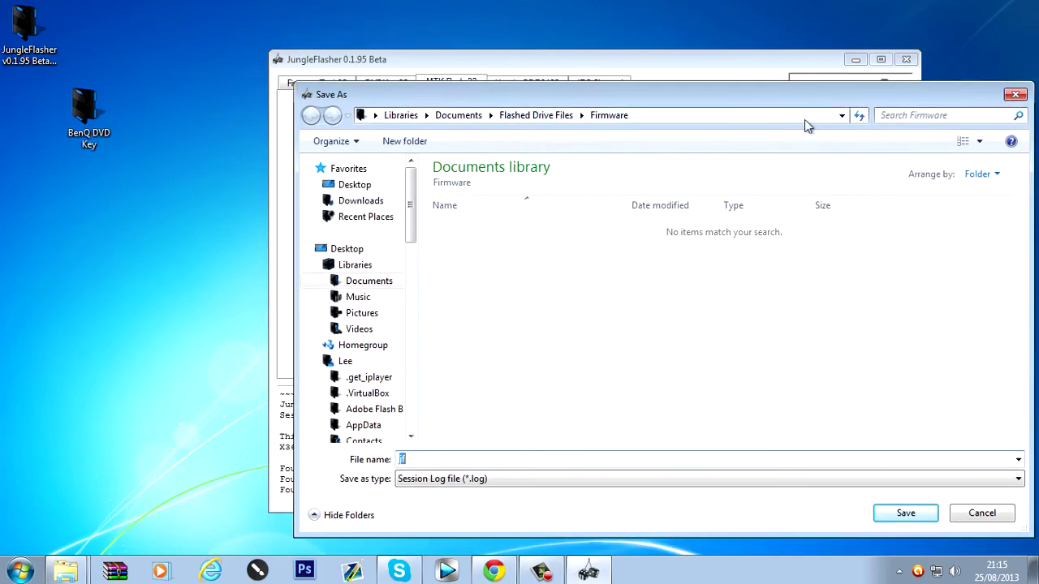
{"action": "left_click", "coordinate": [982, 512]}
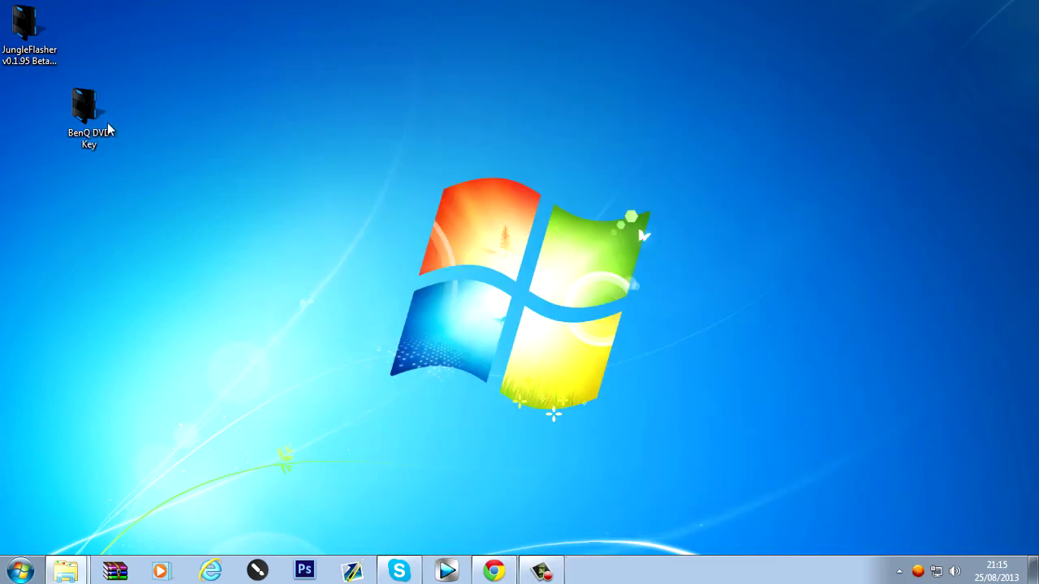
- Move the BenQ DVD Key folder beside the JungleFlasher icon and select both icons
{"action": "left_click_drag", "start_coordinate": [108, 129], "coordinate": [109, 50]}
{"action": "left_click_drag", "start_coordinate": [48, 109], "coordinate": [373, 52]}
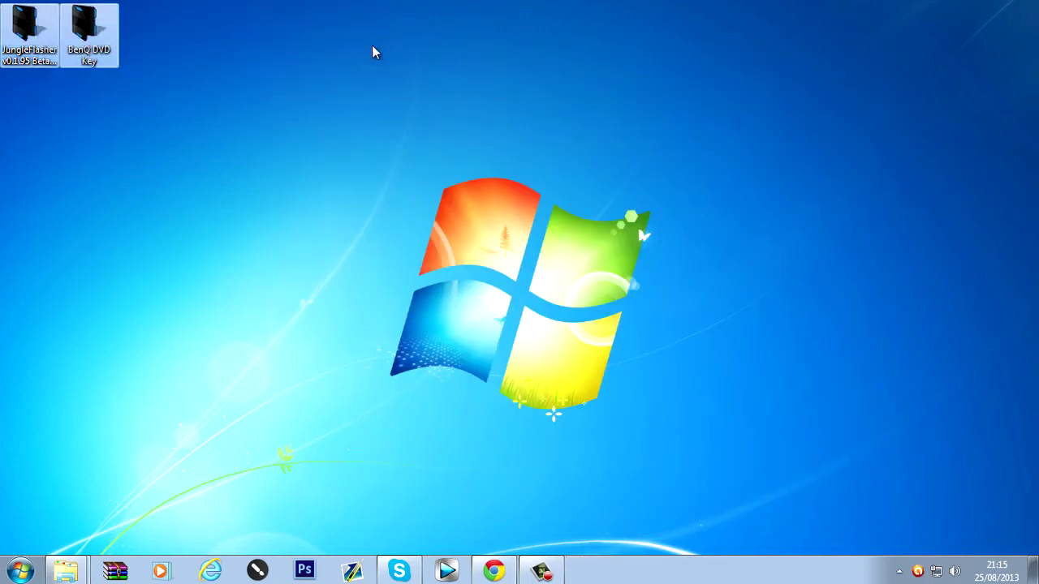